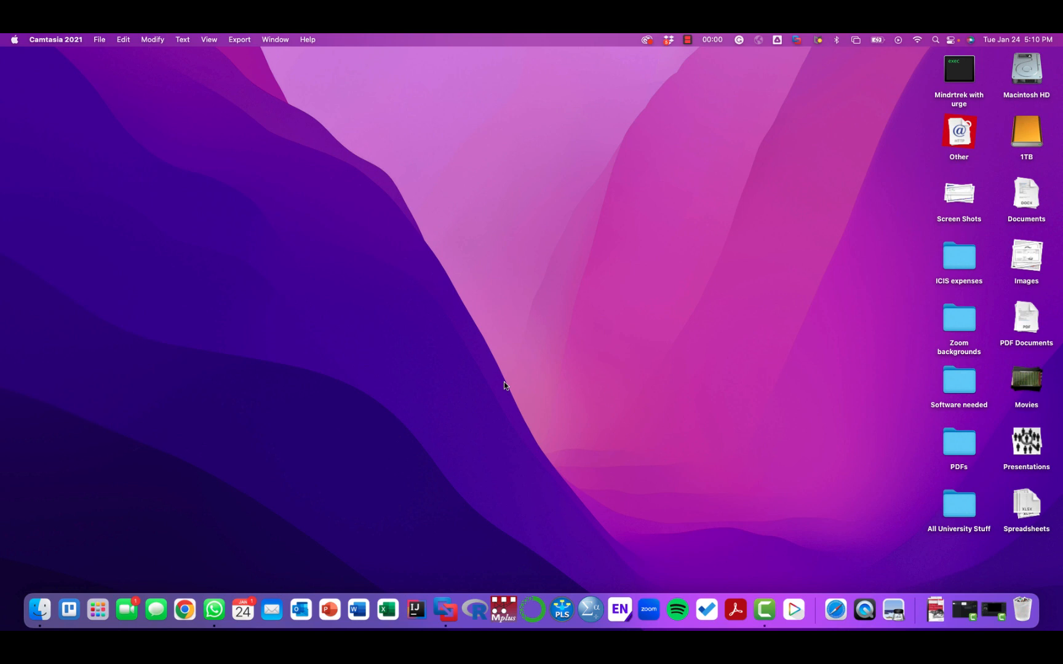
Switch to Chrome, search Google for "python installation" and open the Download Python page on Python.org.
click(183, 612)
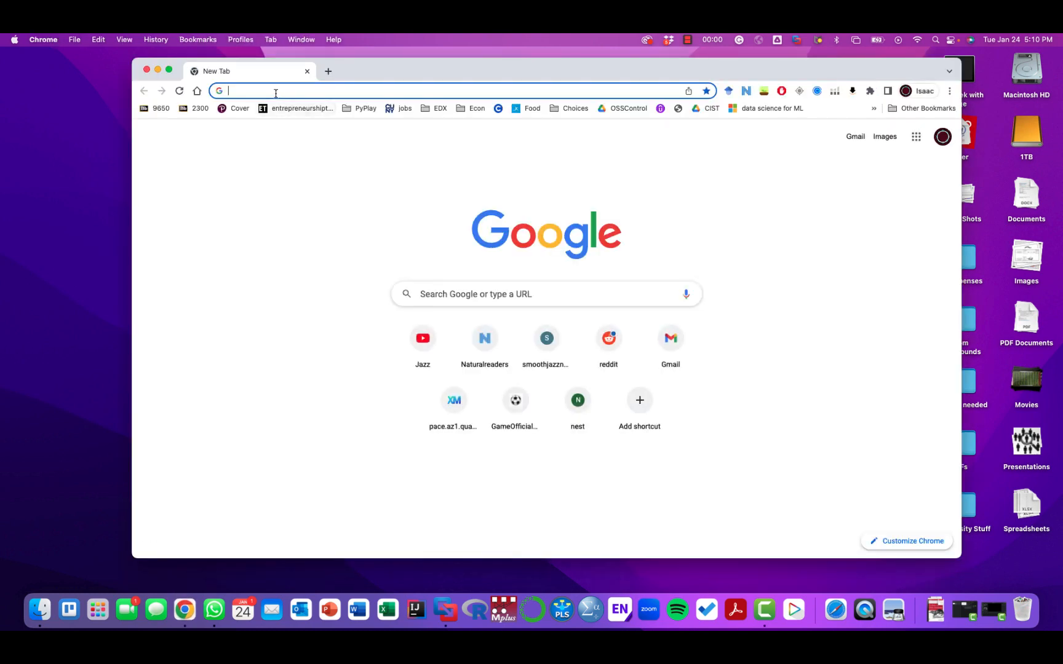
text(pyth)
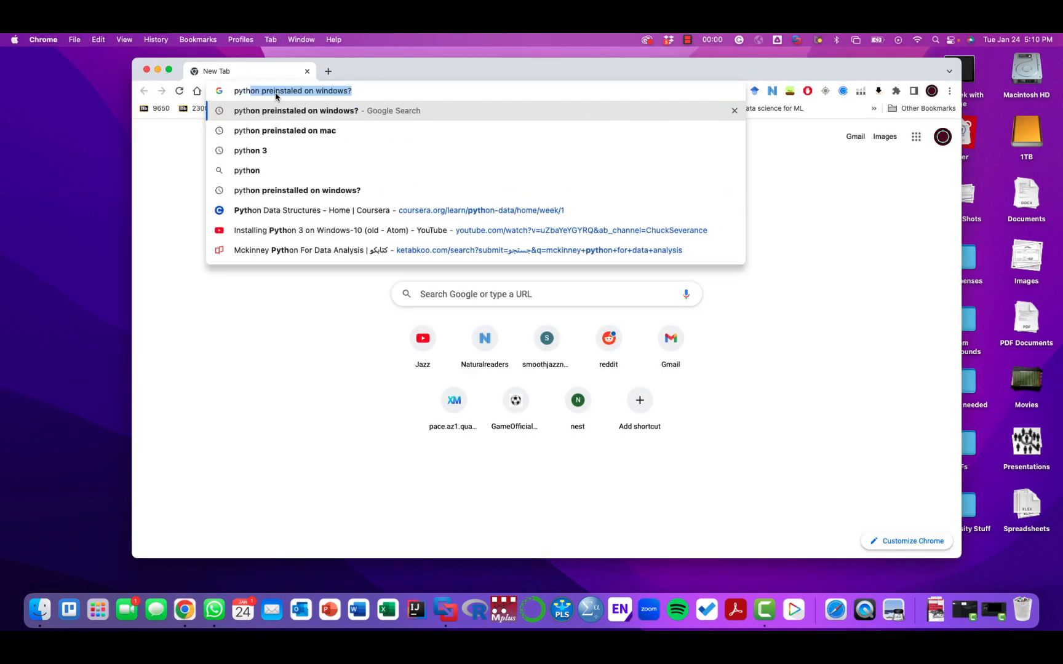
text(on i)
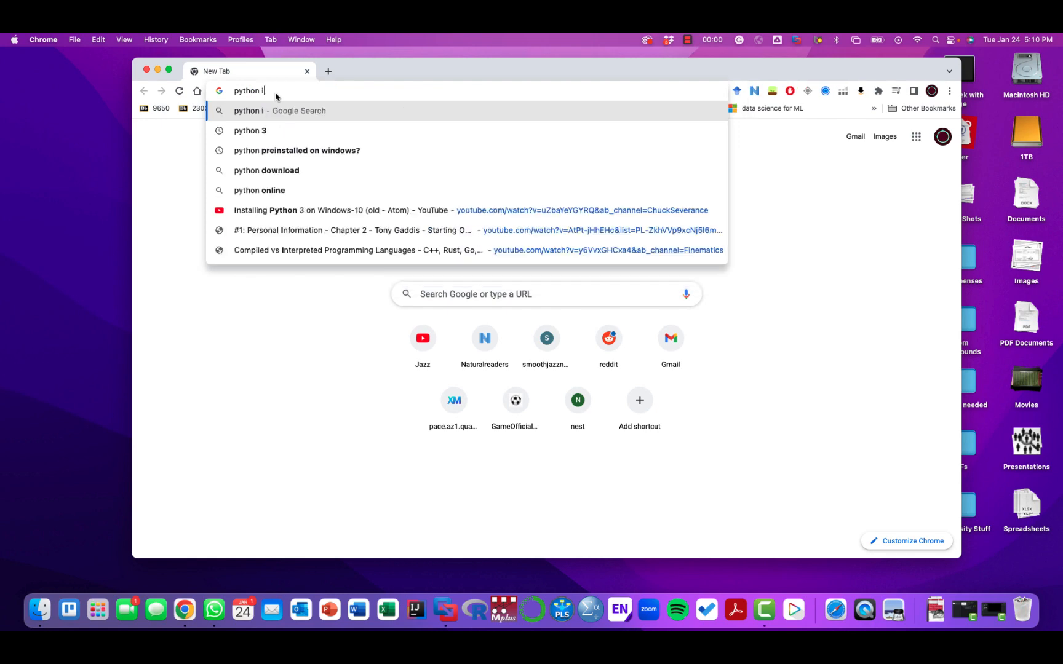
text(nstallatopn)
key(Return)
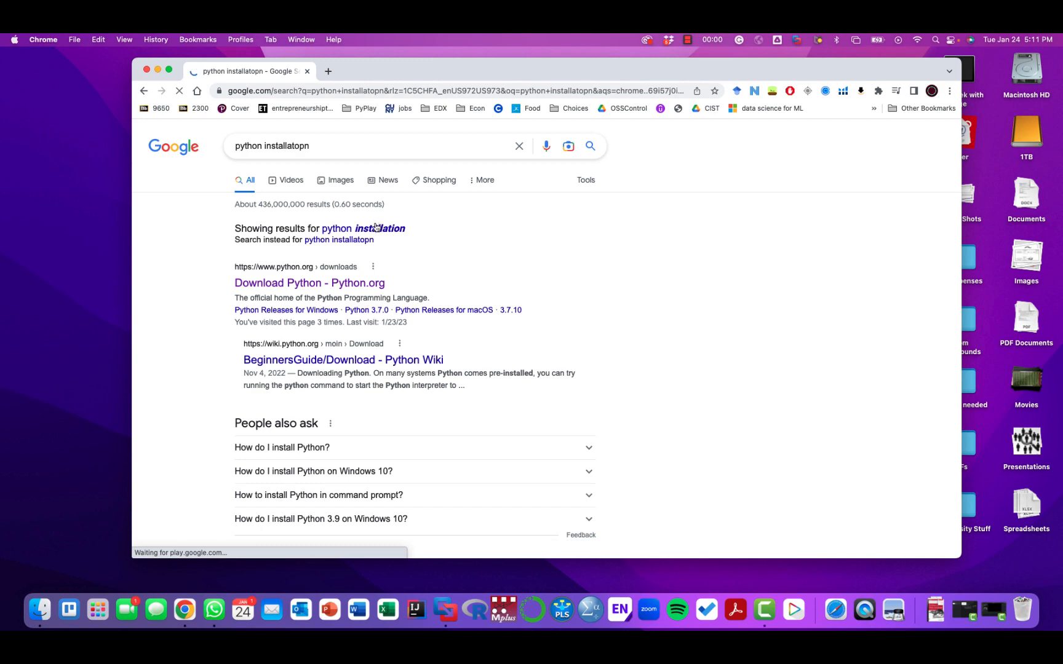
click(376, 227)
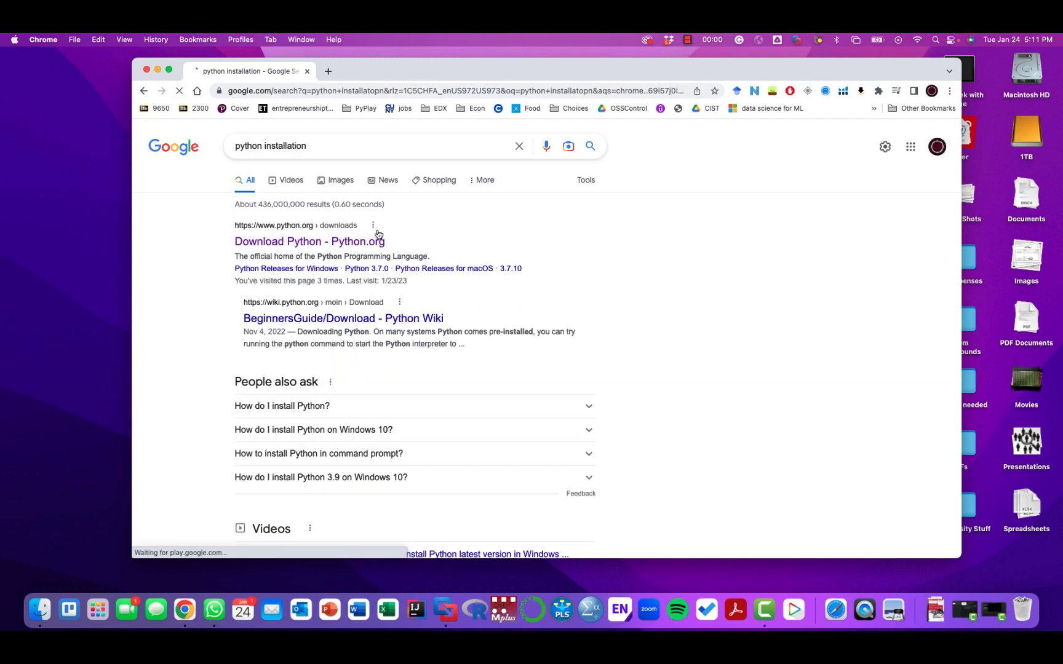
click(325, 242)
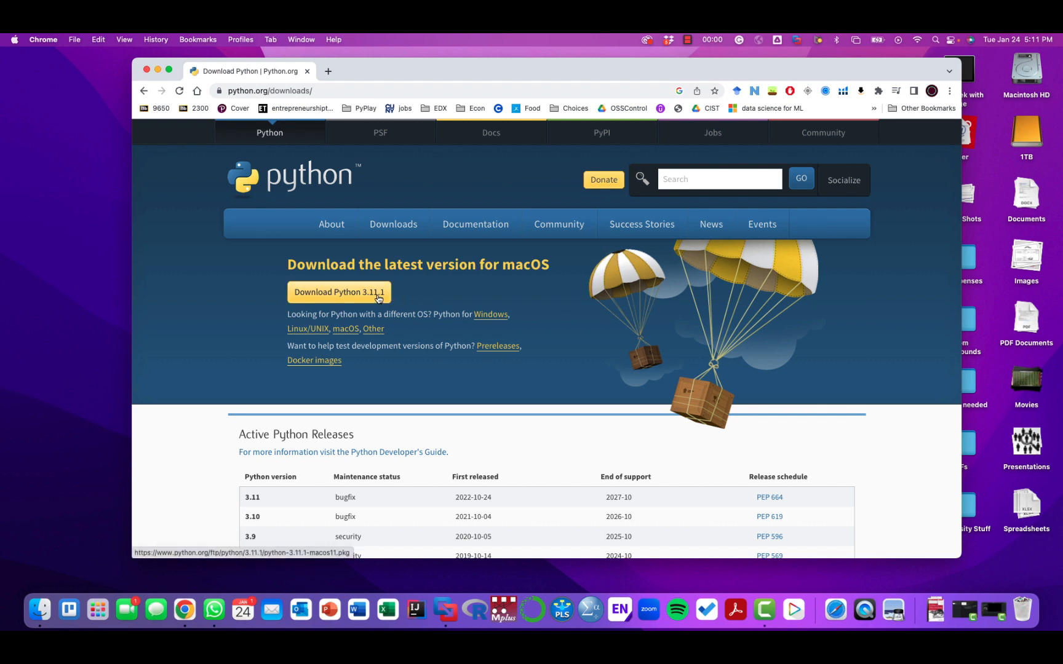
Download and launch the Python 3.11.1 macOS installer, and proceed through its introduction to accept the software license agreement.
click(378, 294)
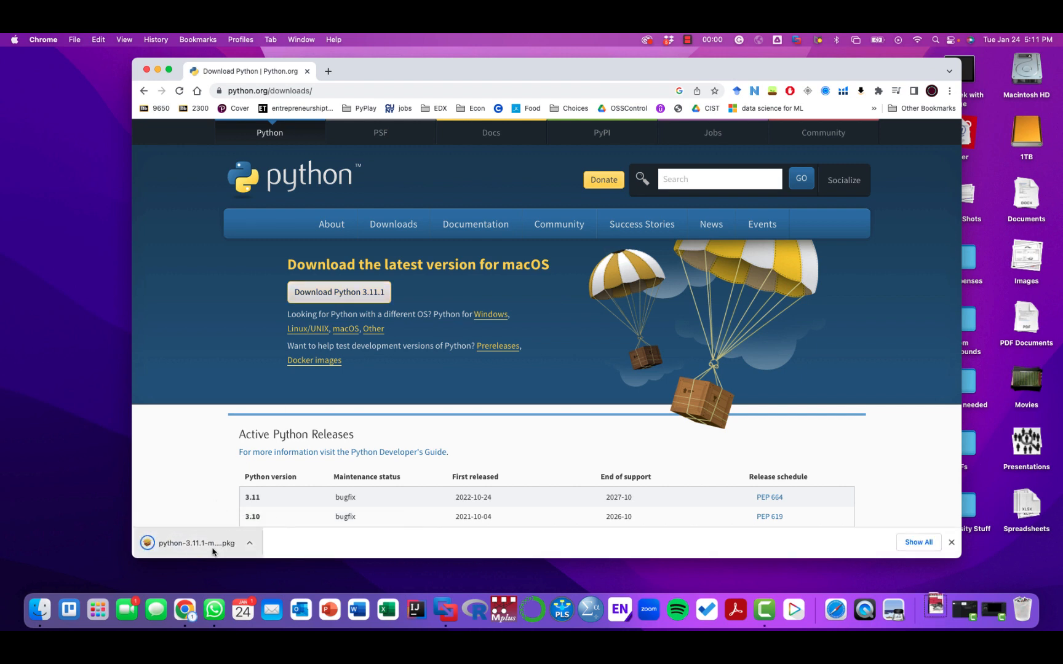
click(212, 551)
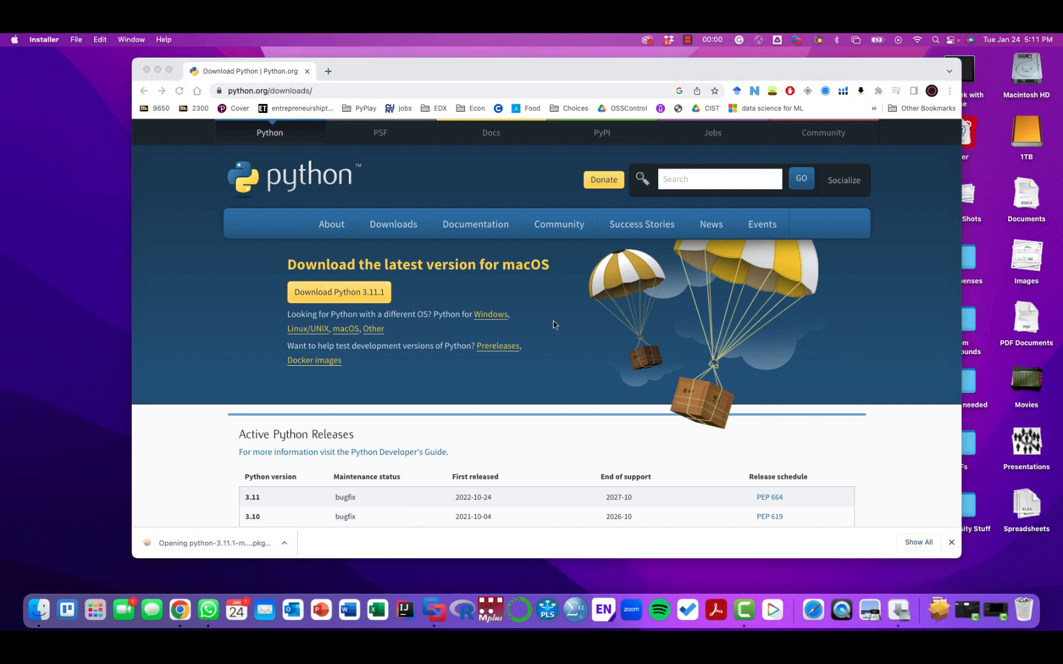
click(665, 401)
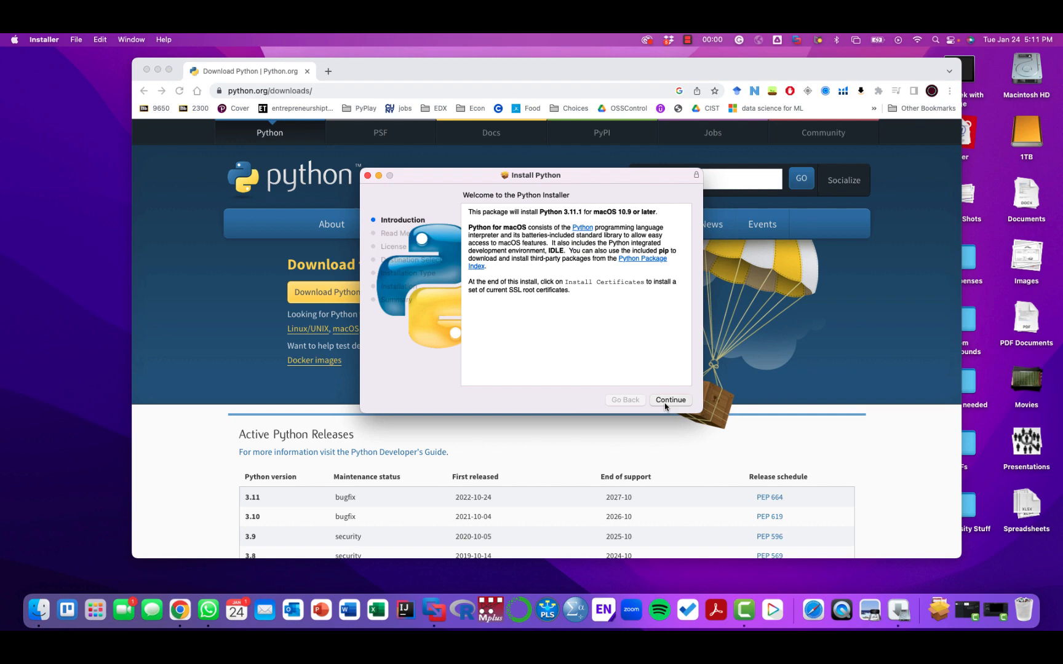
click(669, 406)
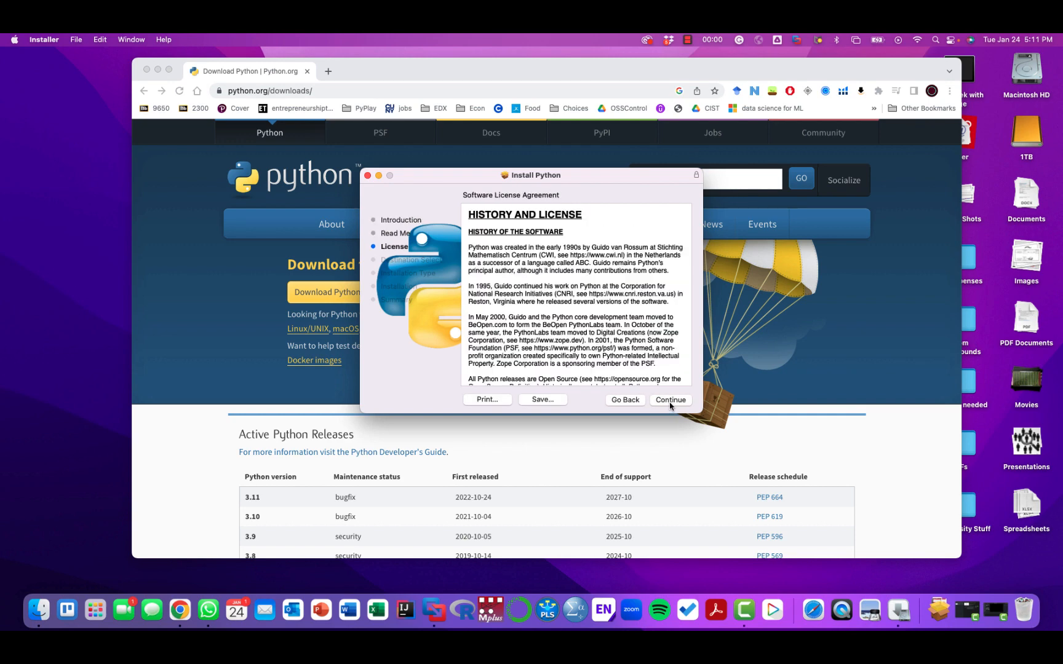
click(670, 401)
click(639, 324)
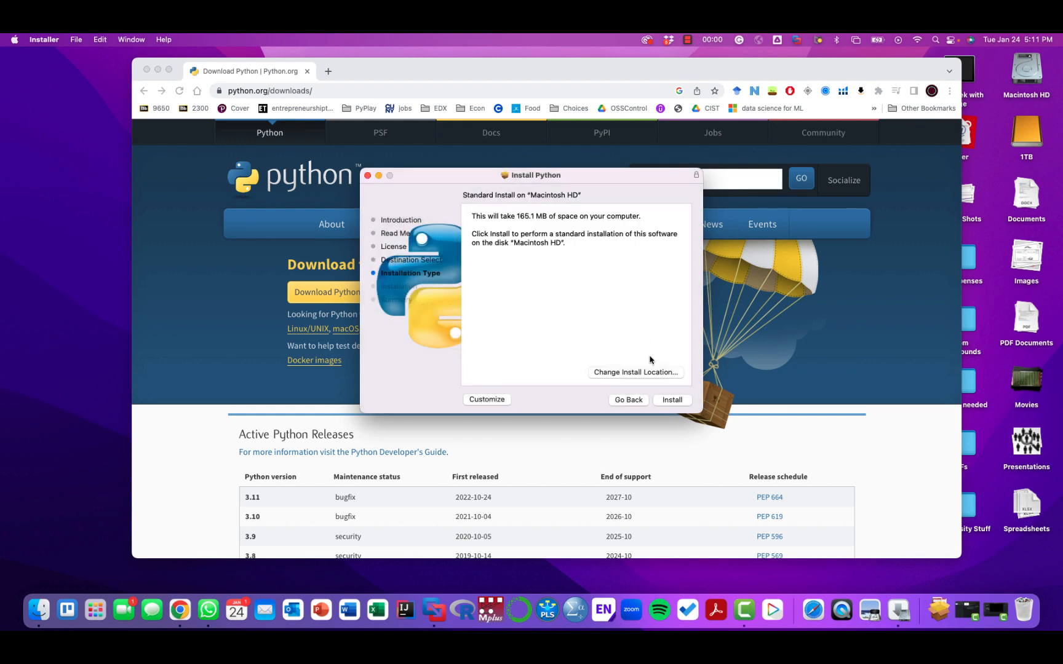
Start the standard installation on Macintosh HD and authorise it by entering the account password.
click(670, 401)
text(********)
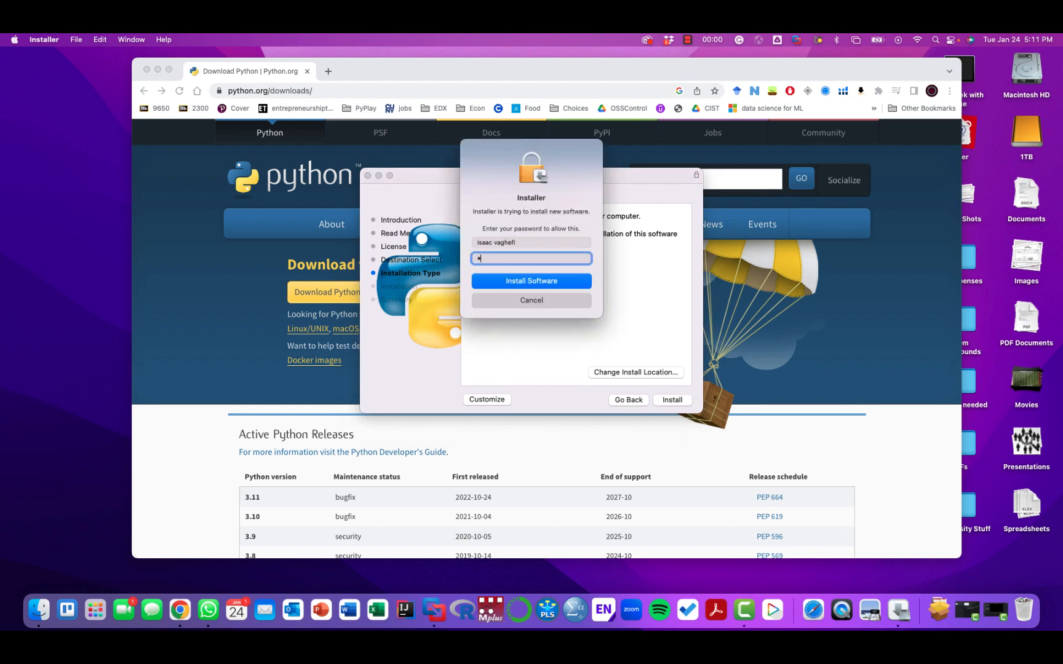
key(Return)
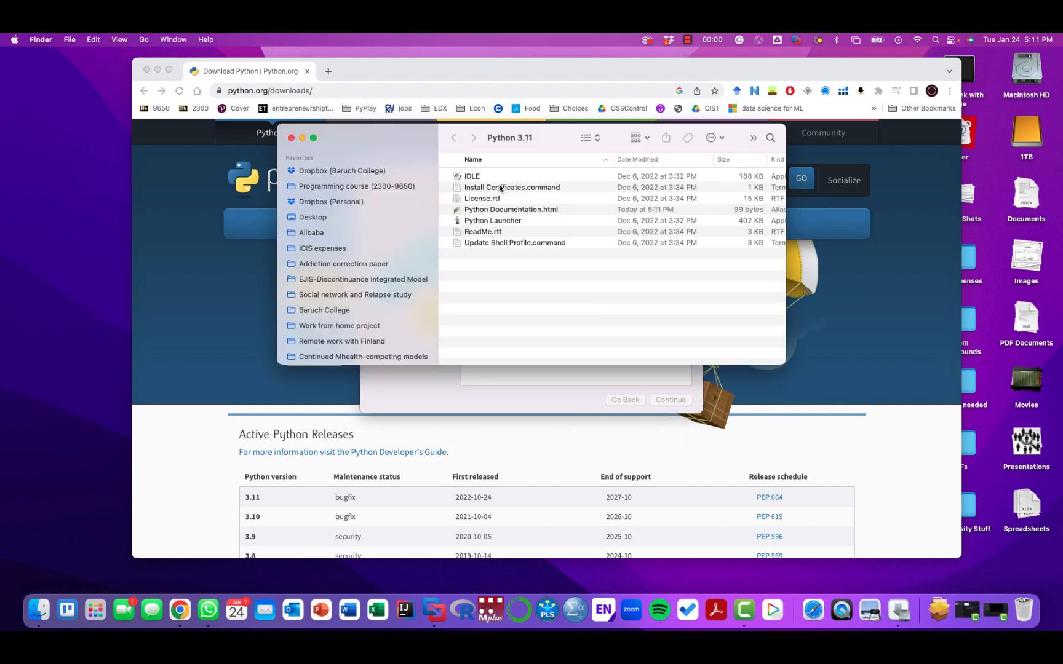
Resize the Python 3.11 folder window and move it aside to uncover the installer.
drag(544, 137, 542, 132)
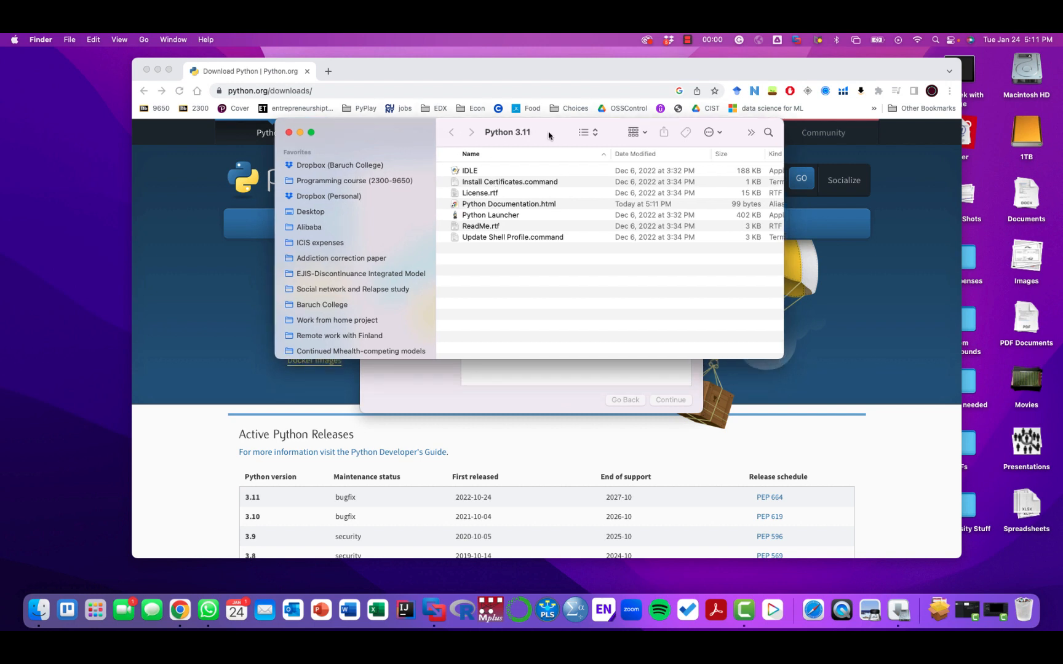
drag(783, 358, 706, 407)
drag(549, 136, 331, 140)
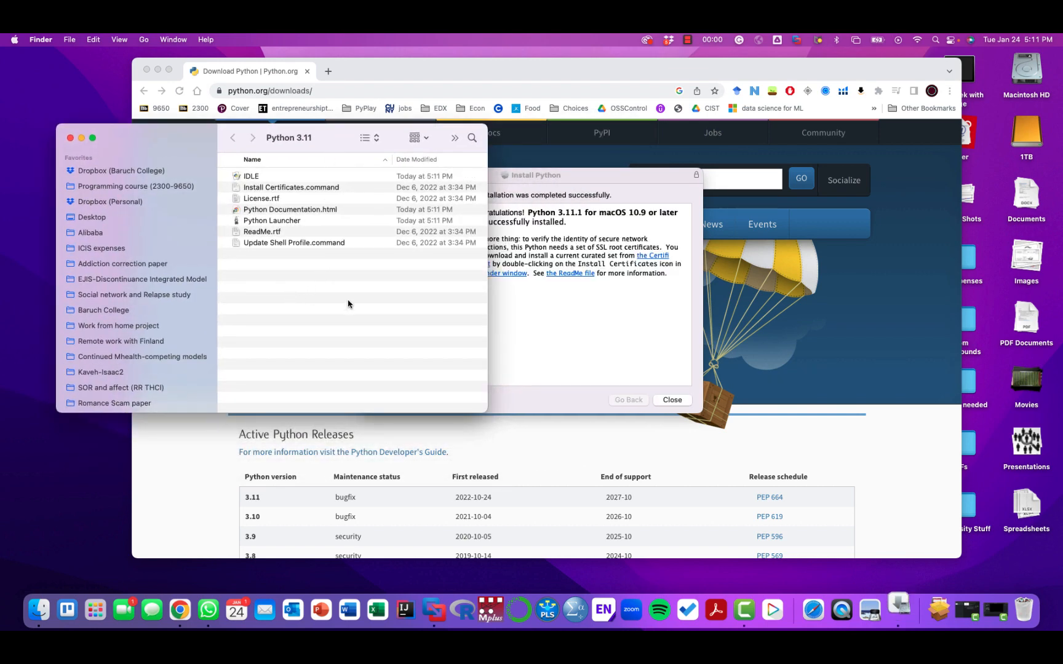
Close the Python installer and move its package to the Trash.
click(621, 335)
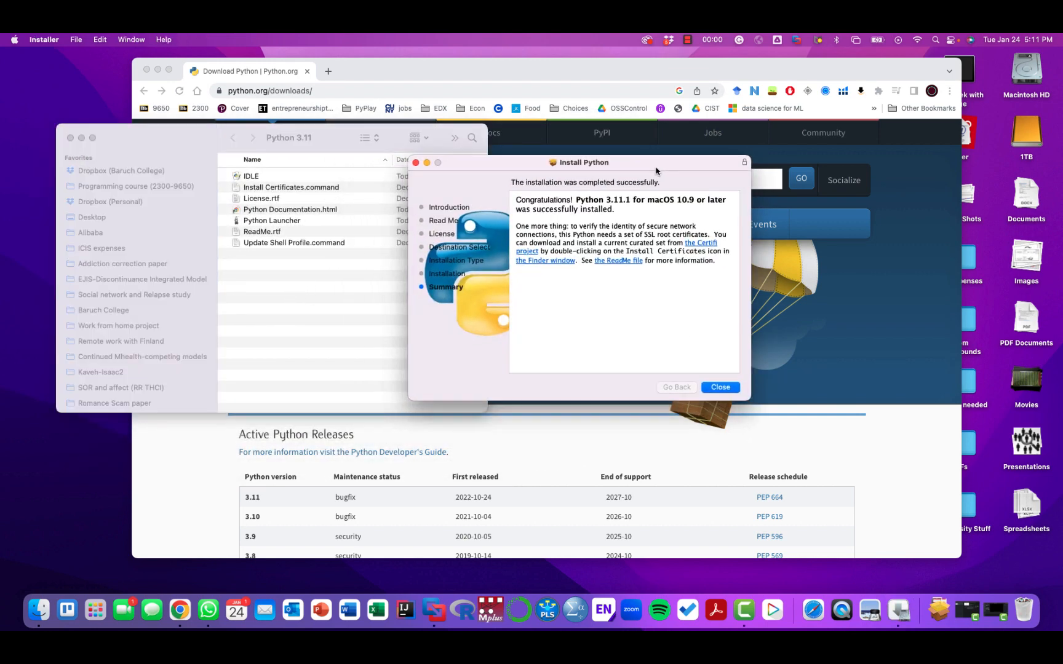
click(722, 388)
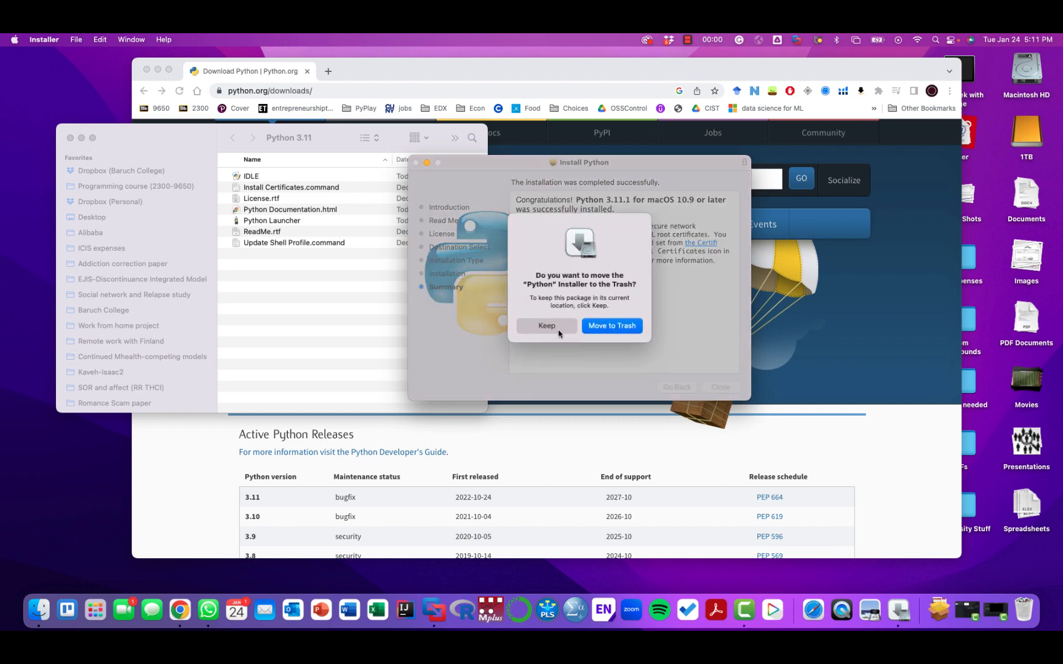
click(595, 327)
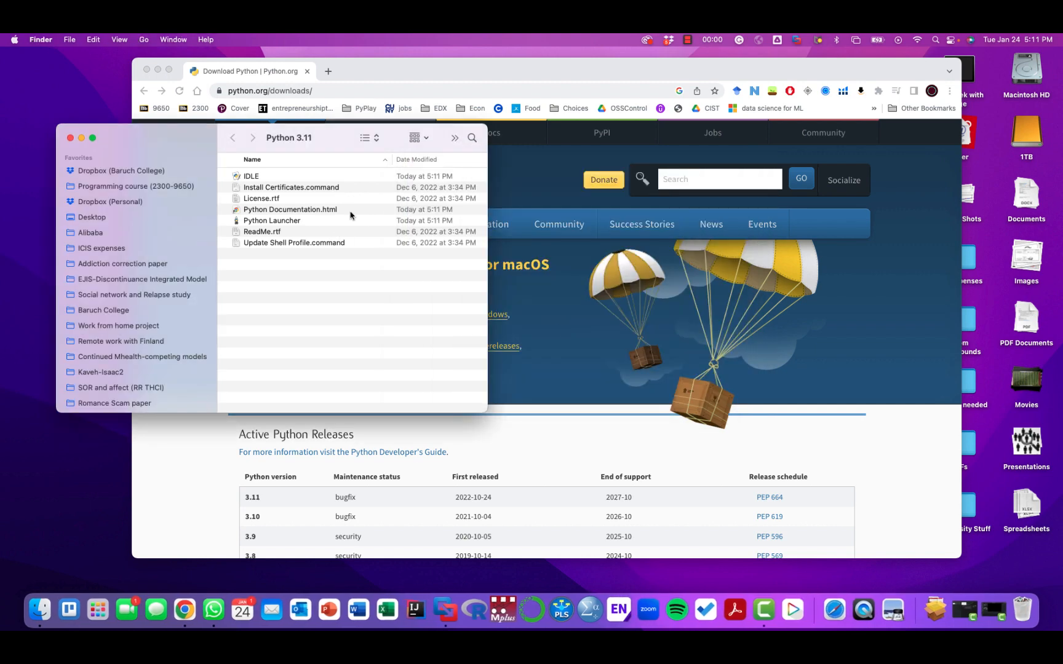
Launch IDLE from the Python 3.11 folder, and reposition and enlarge its shell window.
click(249, 177)
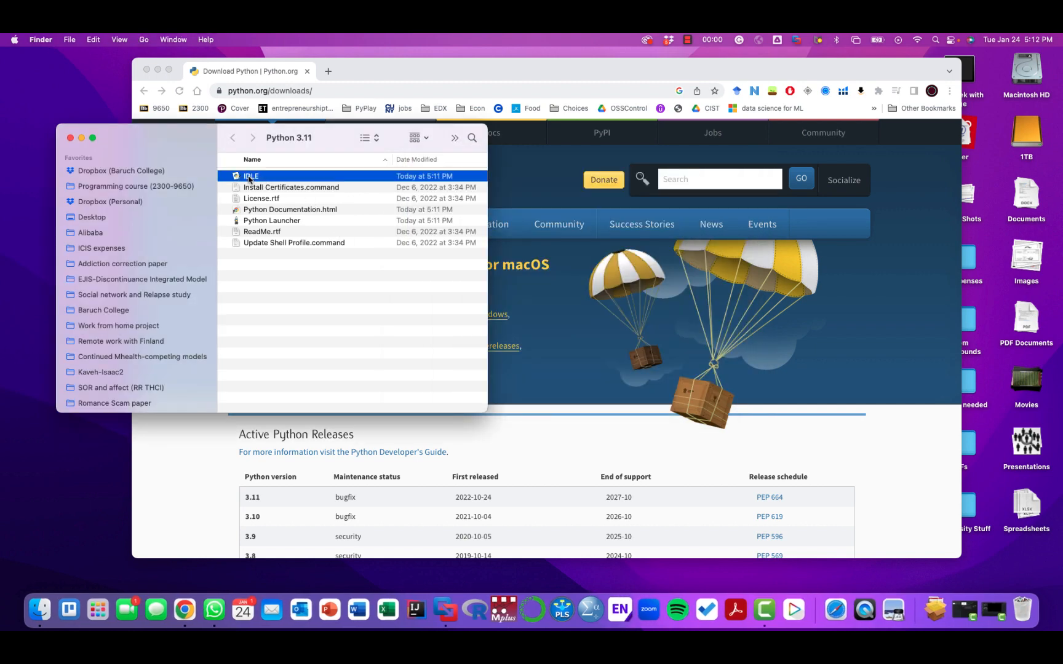
double_click(249, 177)
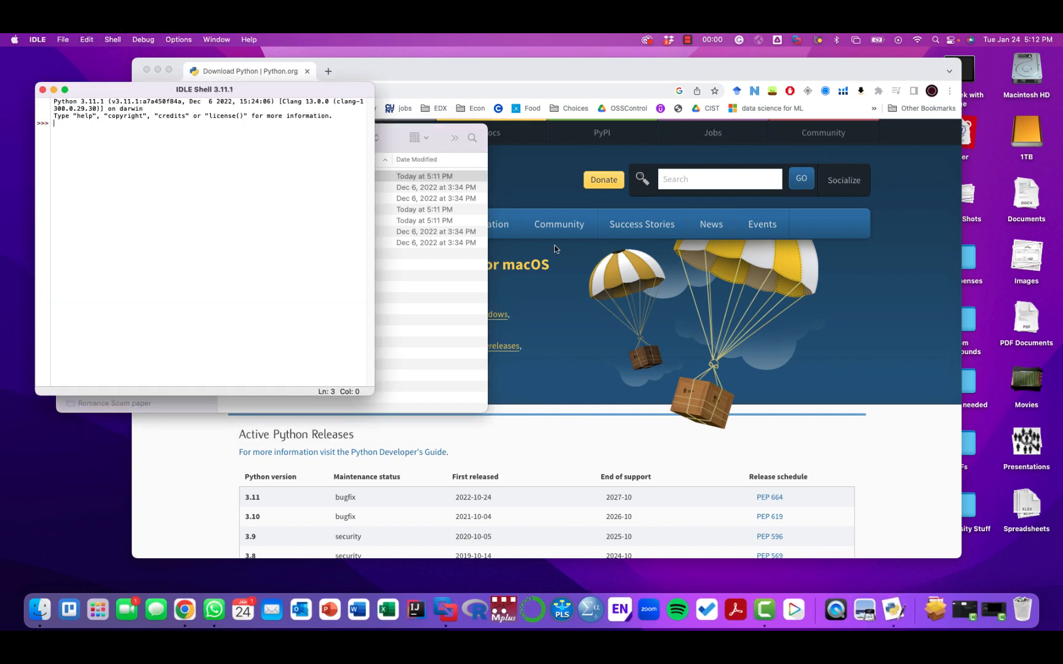
drag(241, 94, 486, 188)
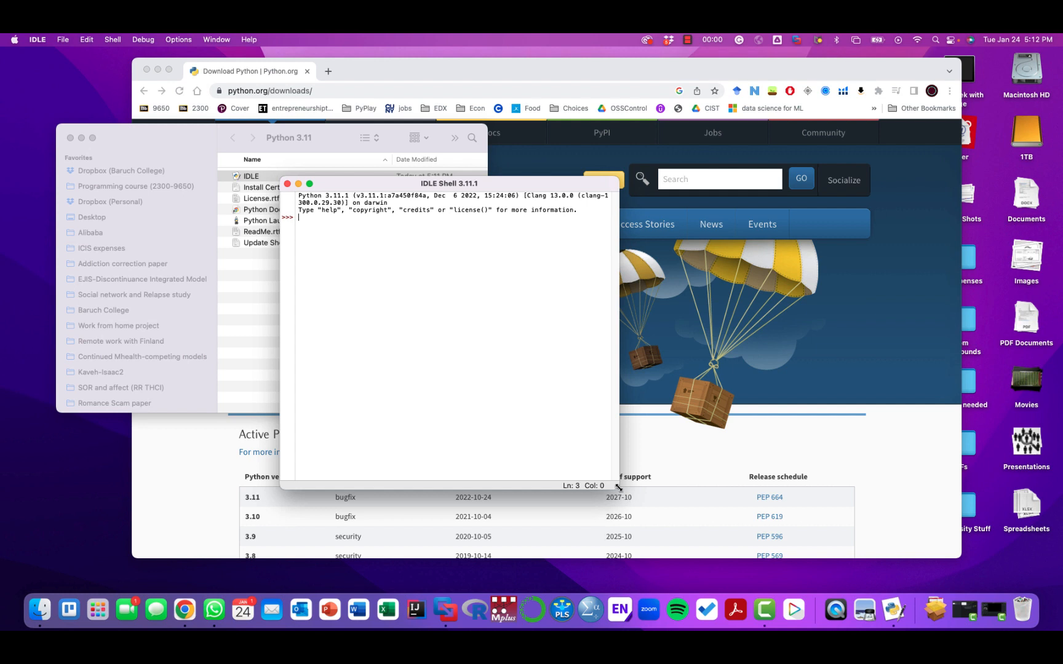
drag(618, 488, 706, 512)
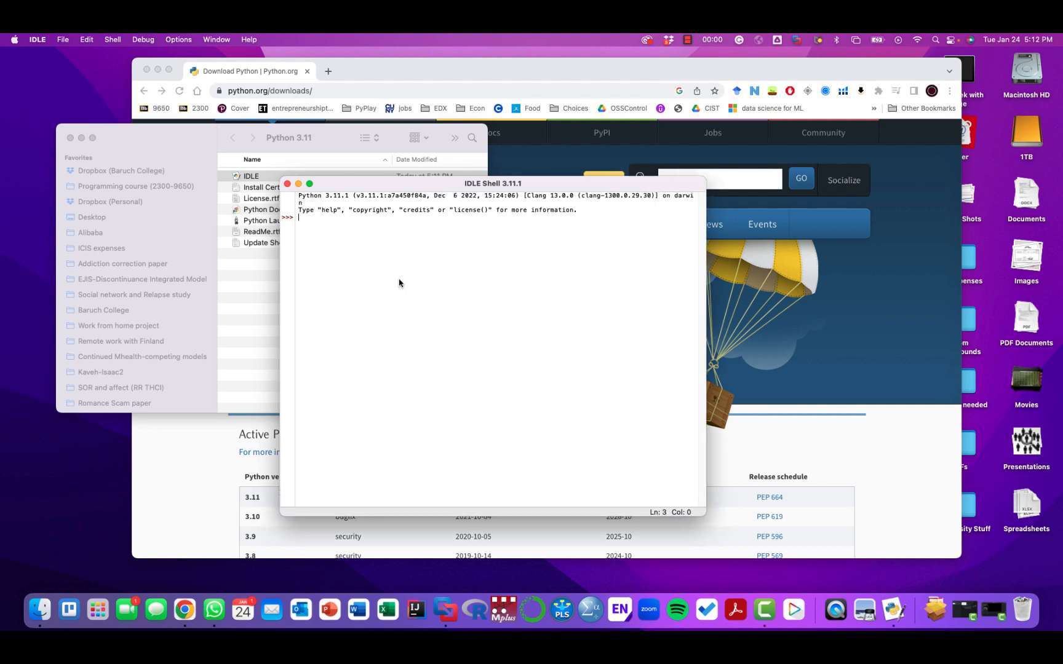
Enter the statement print ("hello world!") at the IDLE shell prompt.
text(print ("hello world!")
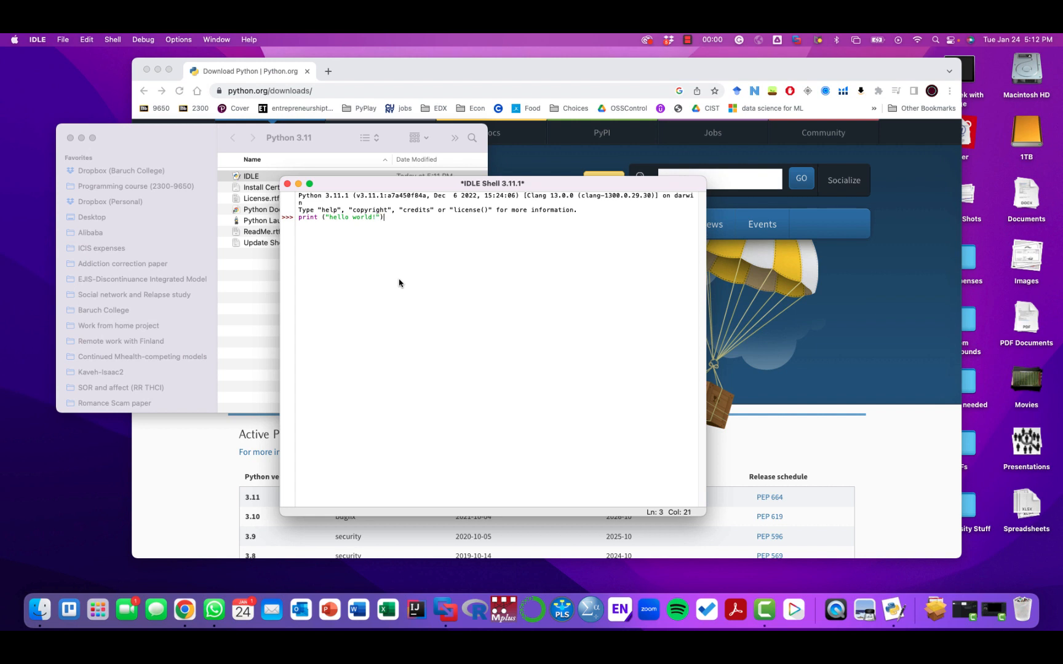
text())
click(177, 40)
mouse_move(146, 44)
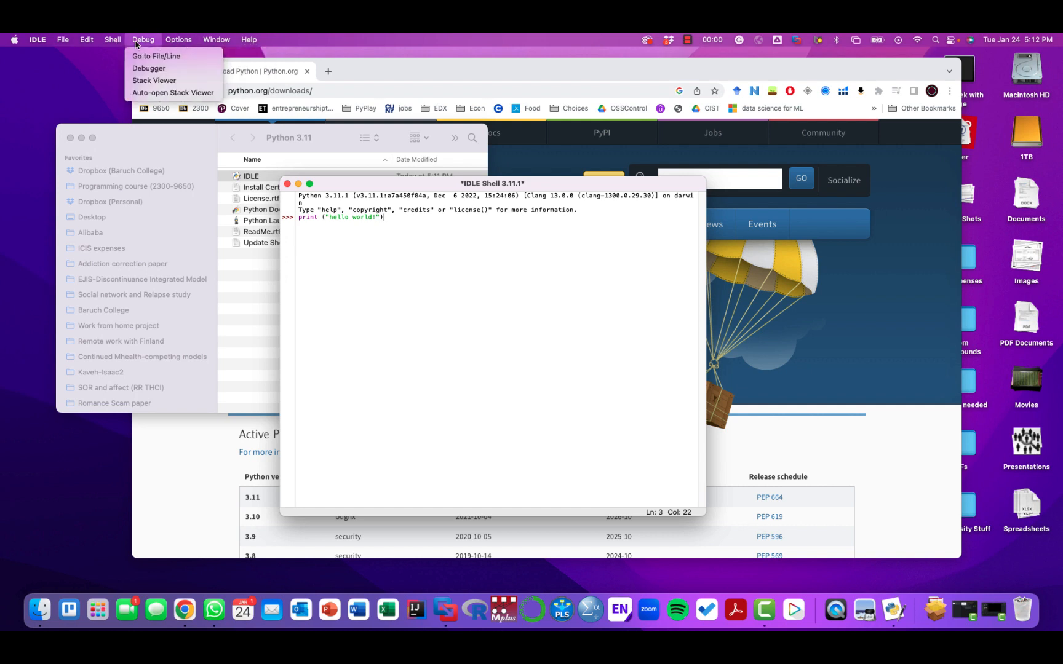
mouse_move(90, 40)
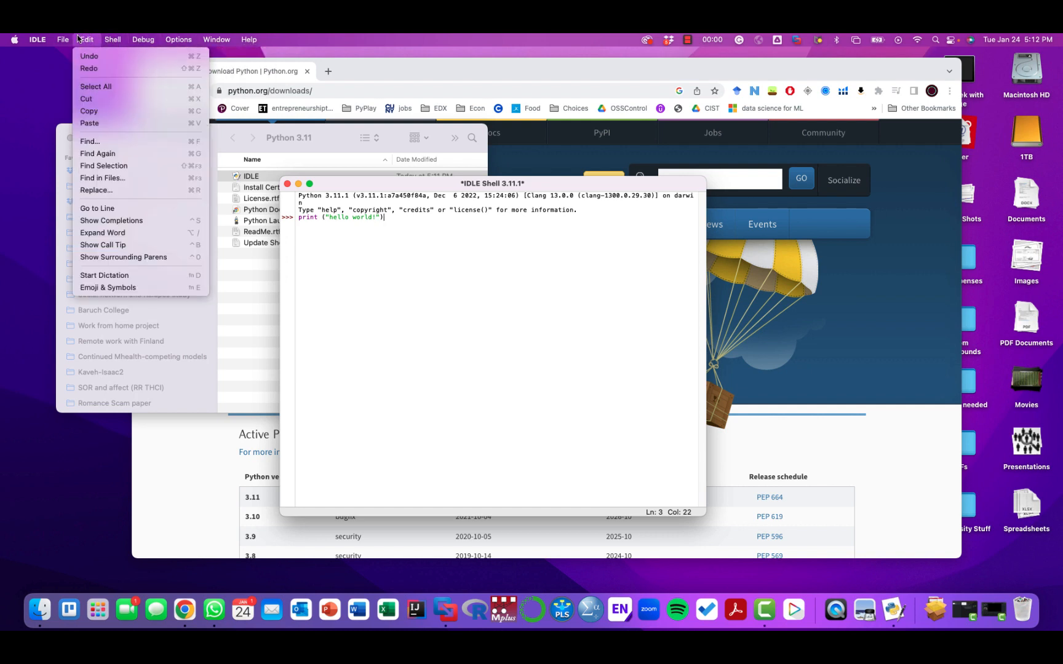
mouse_move(43, 40)
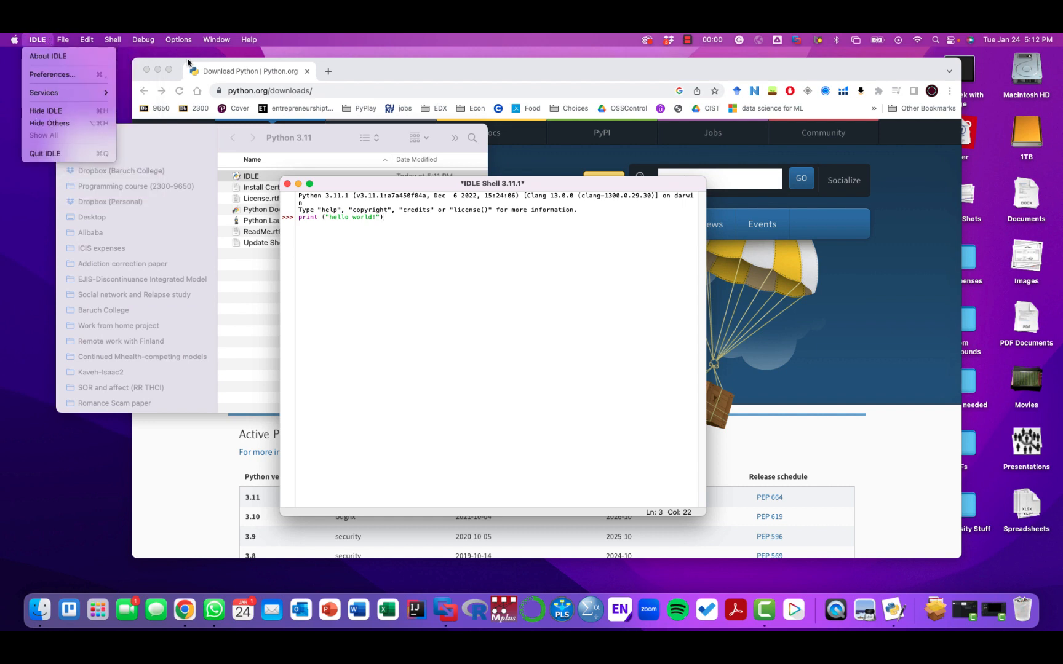
mouse_move(219, 41)
mouse_move(179, 41)
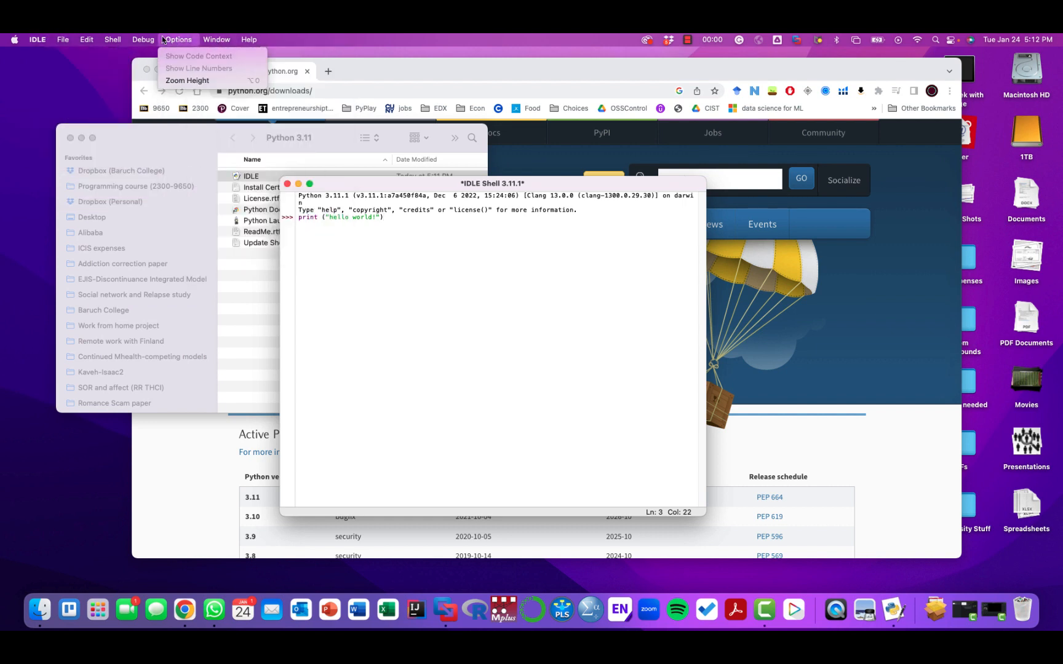
click(377, 268)
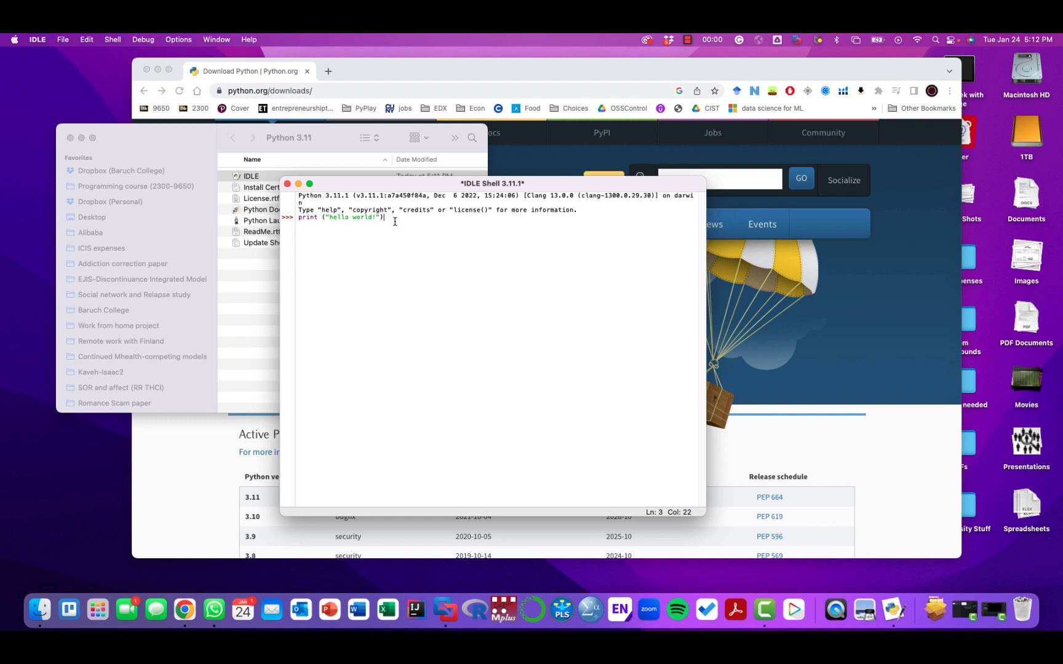
Run the entered print statement and close the IDLE shell window.
key(Return)
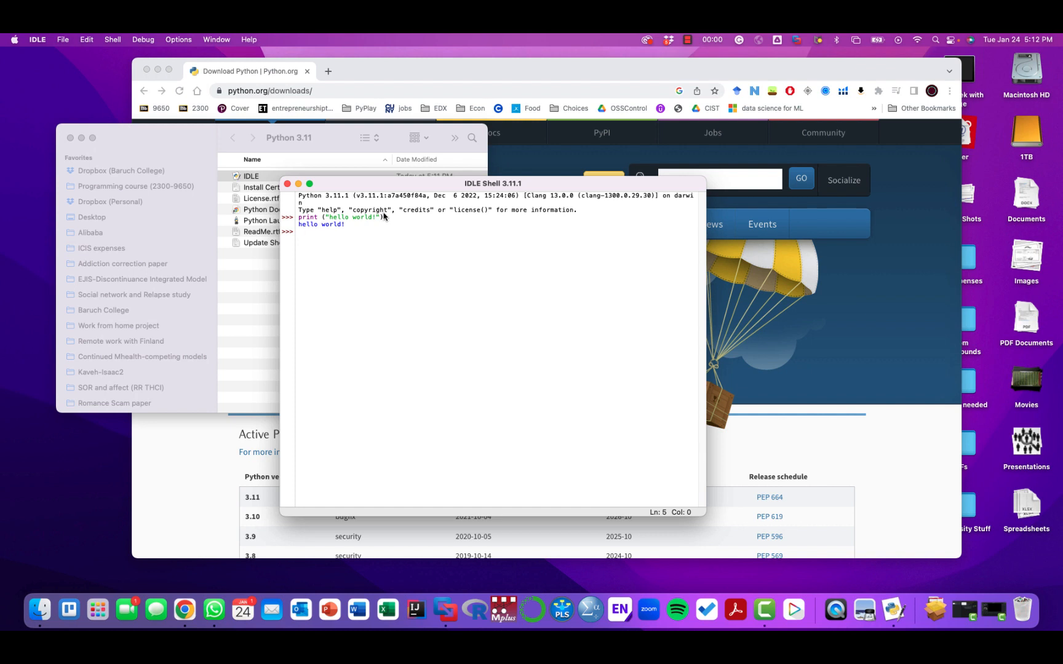
click(287, 184)
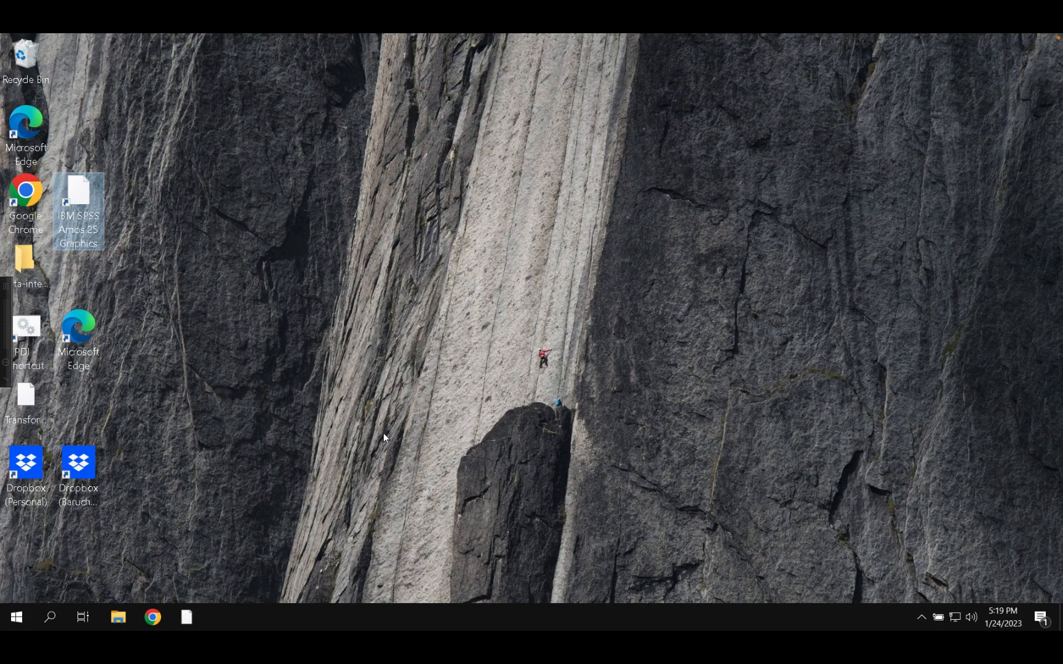
Open Chrome on the Windows desktop in a restored, widened window and search Google for "python 3", refined to "python 3 windows".
click(153, 617)
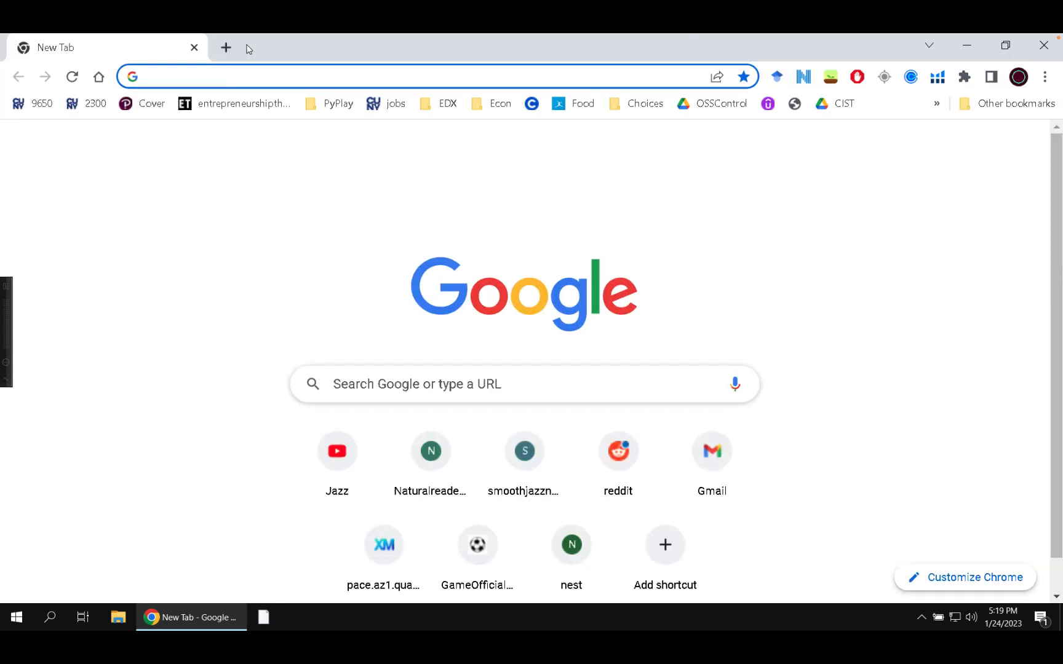
double_click(247, 47)
drag(348, 55, 513, 91)
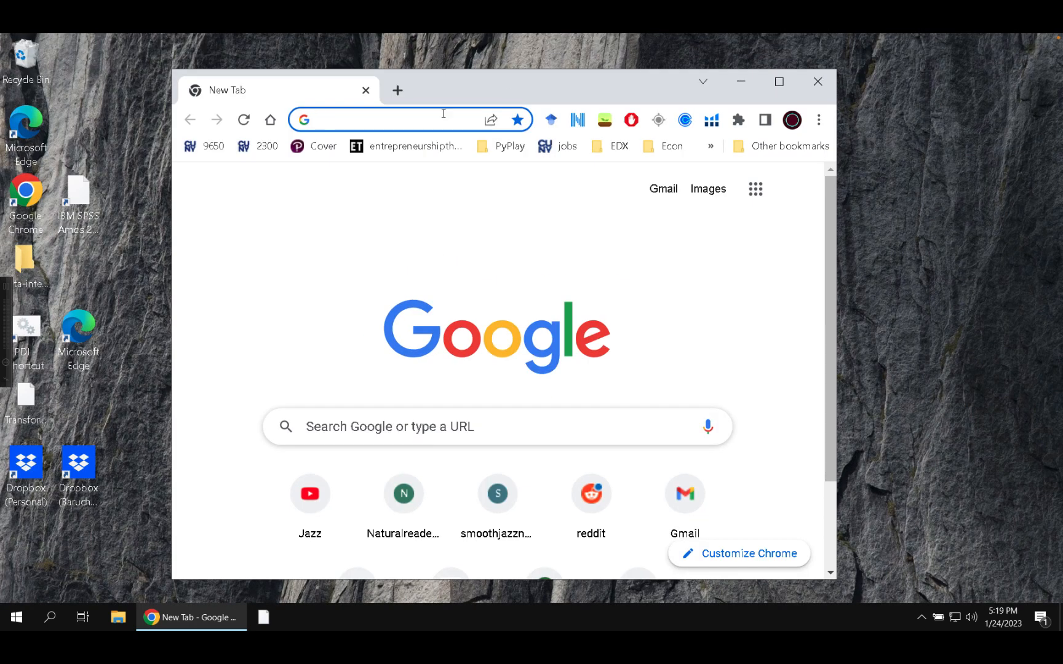
text(python 3)
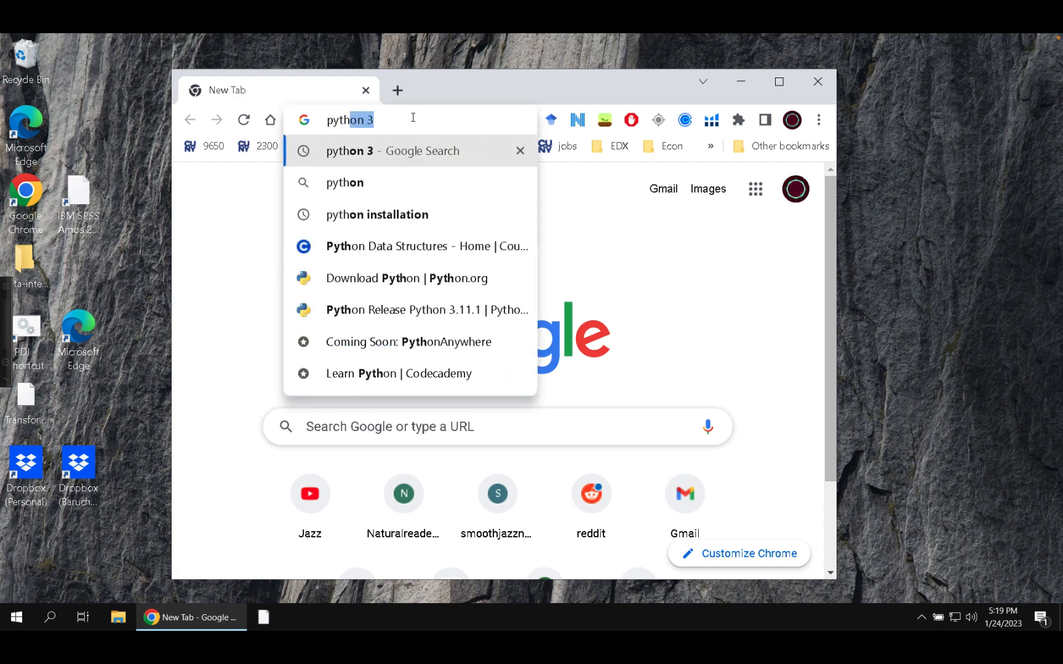
key(Return)
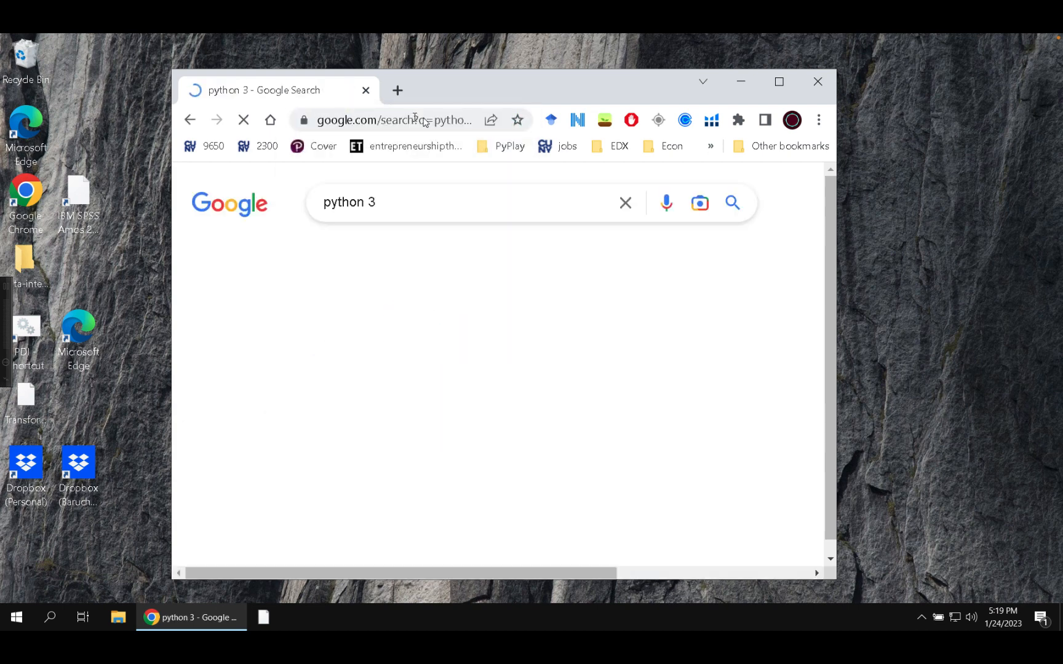
drag(835, 70, 932, 65)
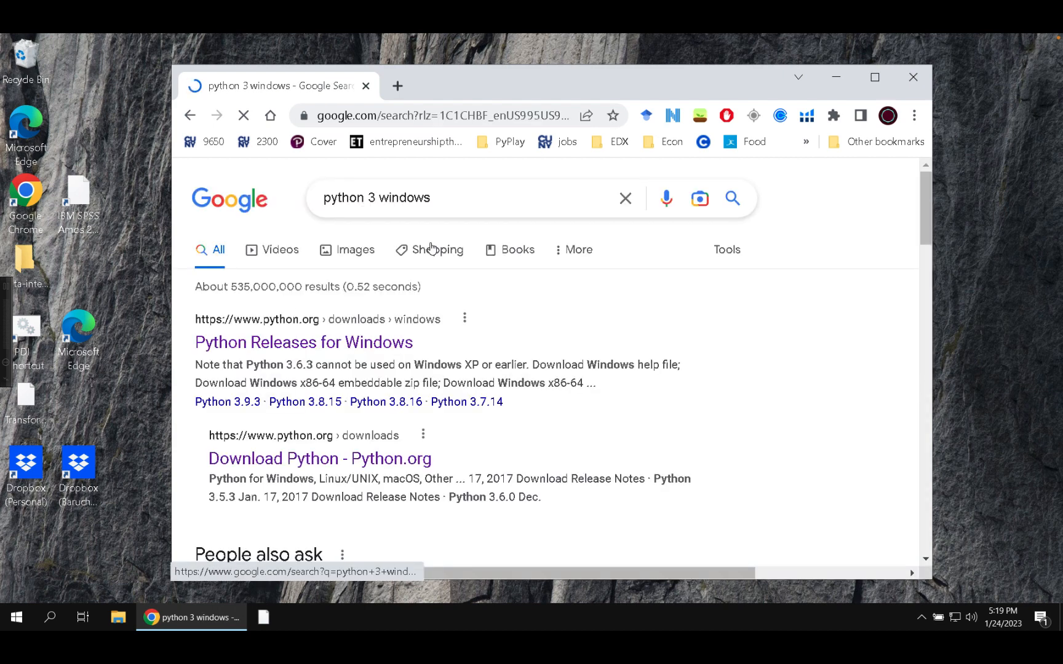
Open the Download Python page of Python.org from the search results and maximize the browser window.
scroll(290, 419, down, 1)
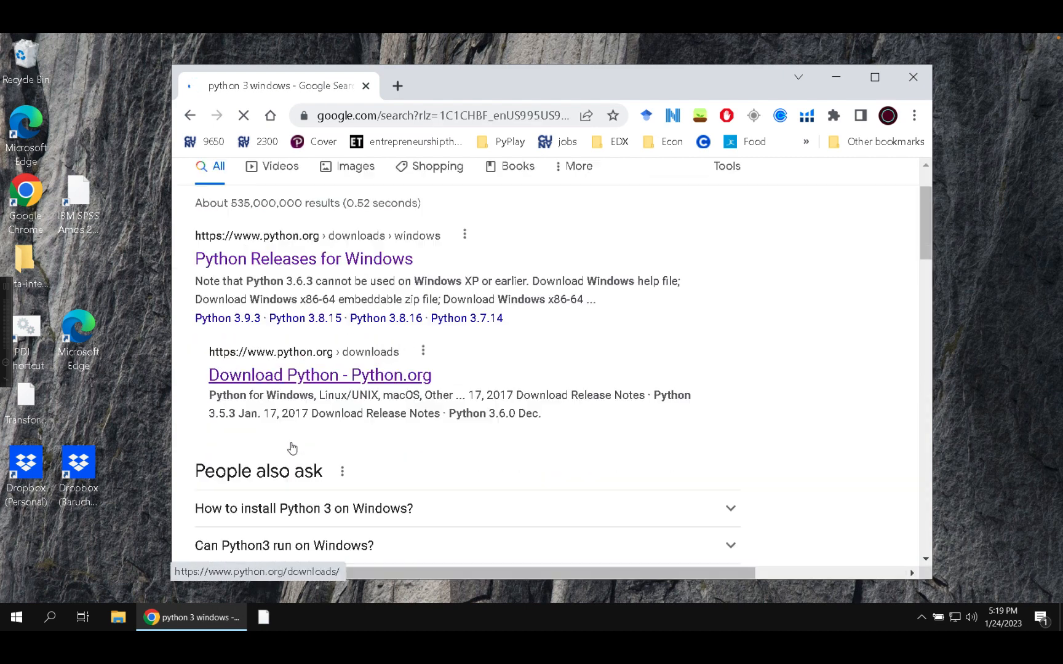
click(292, 385)
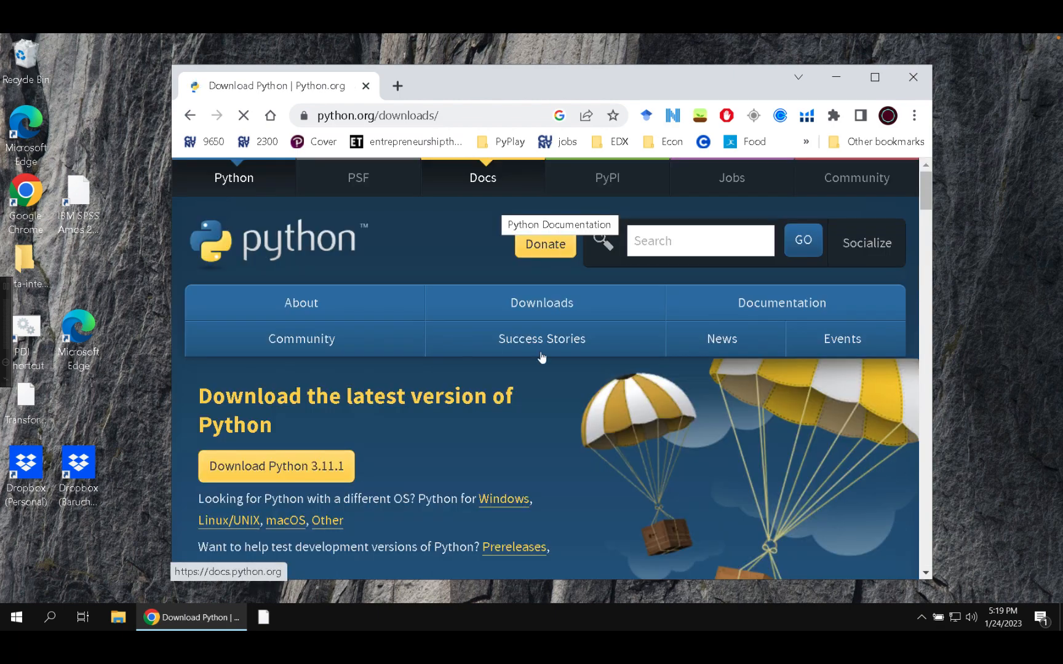
scroll(541, 357, down, 1)
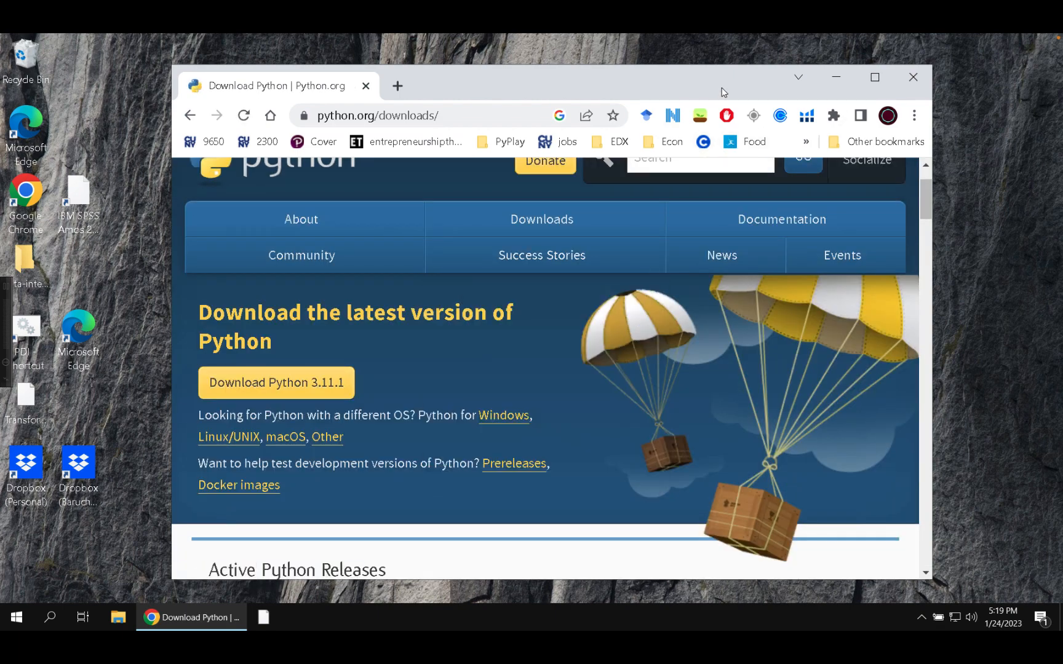
double_click(722, 87)
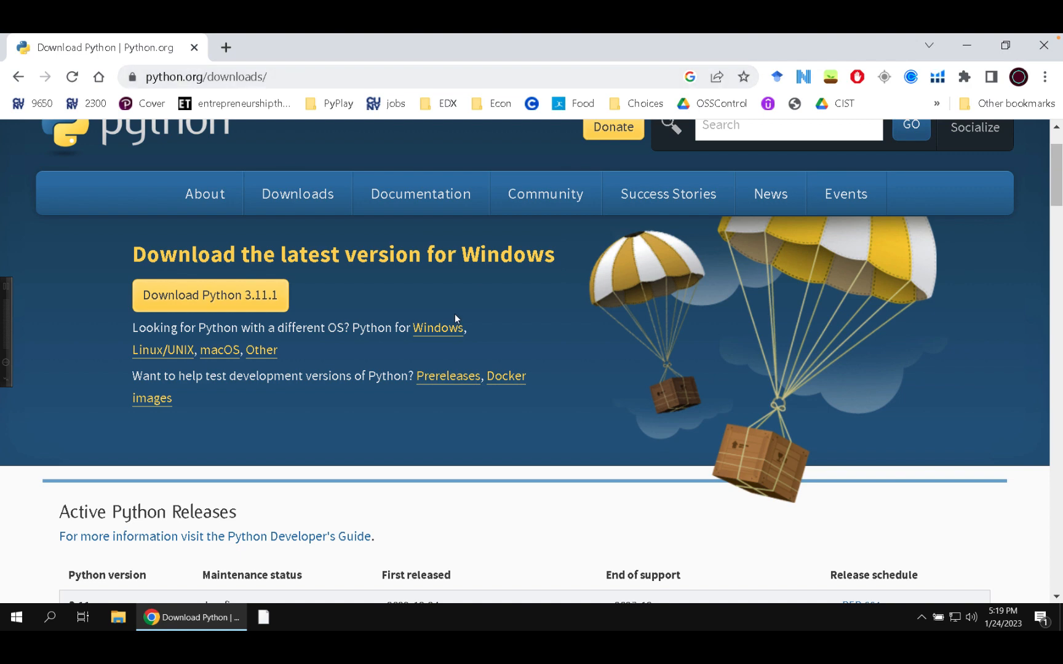
Download the Python 3.11.1 installer for Windows from the downloads page.
scroll(325, 357, down, 2)
scroll(325, 361, down, 3)
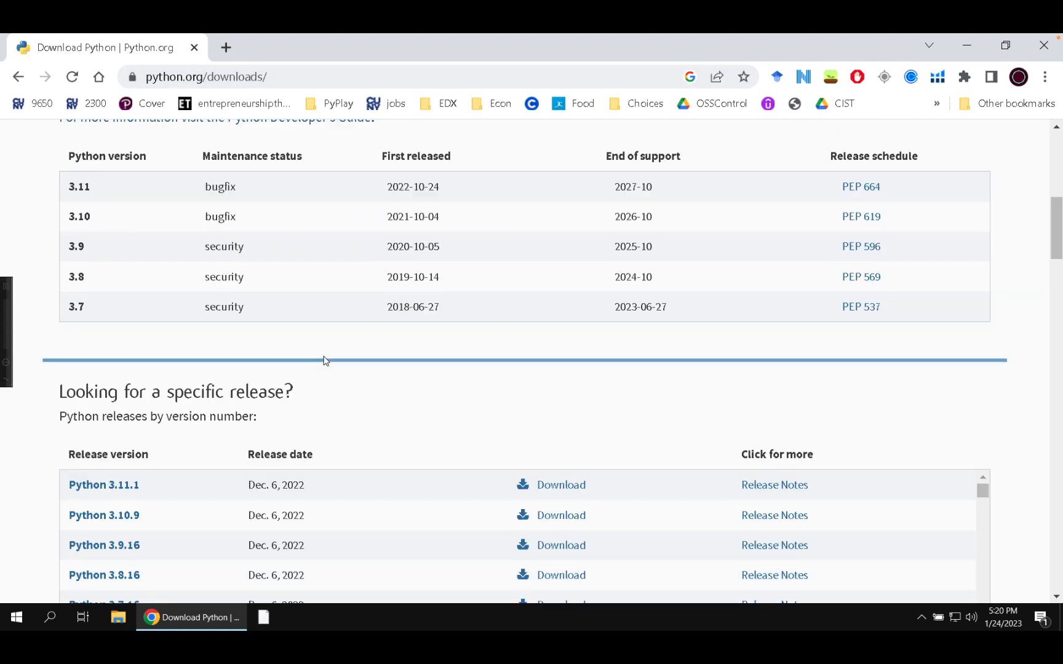
scroll(325, 361, up, 4)
click(227, 214)
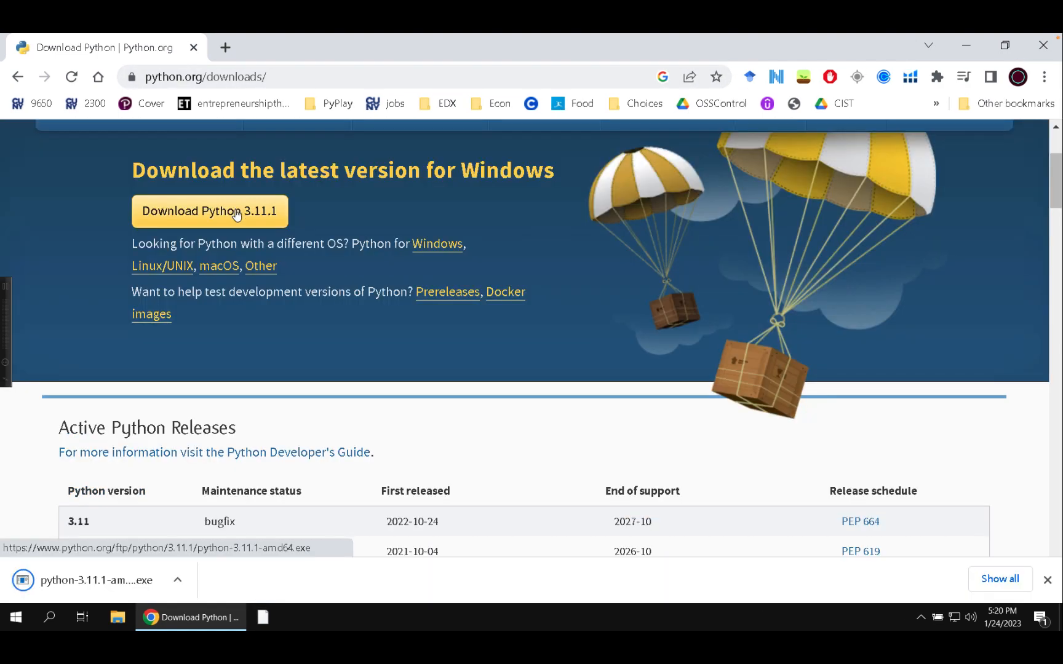
click(205, 225)
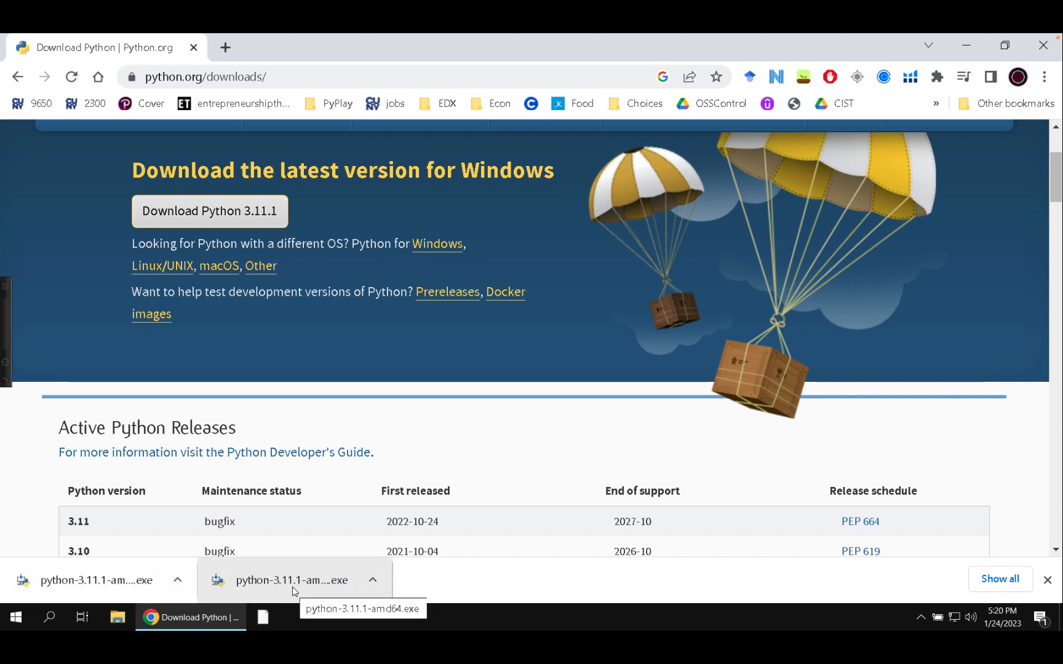
Examine the Python releases listed by version number on the downloads page.
scroll(336, 450, down, 1)
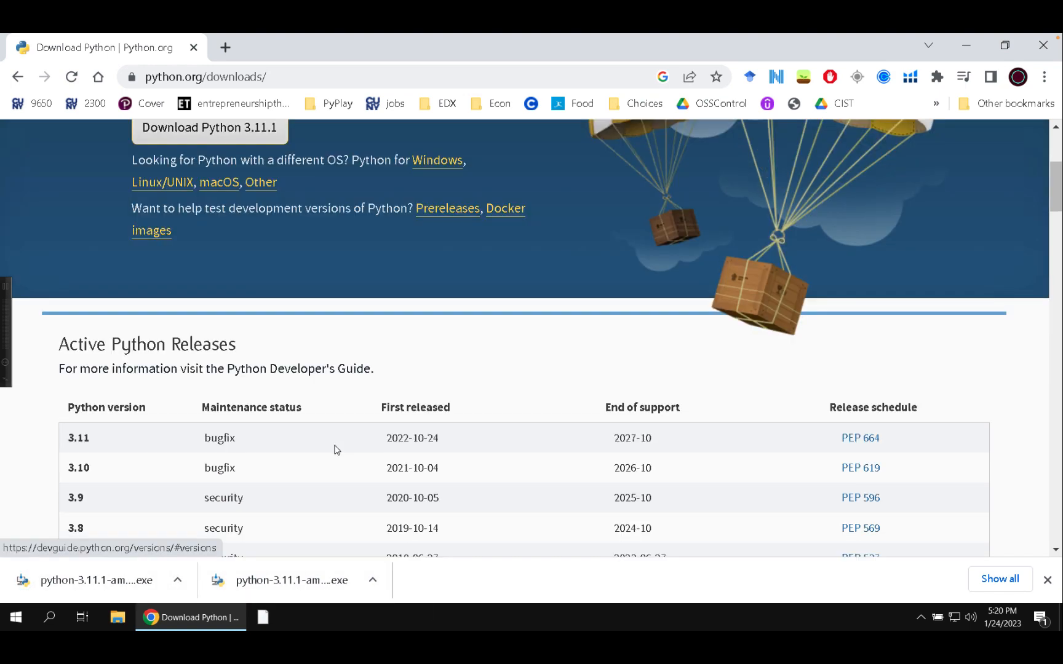
click(372, 580)
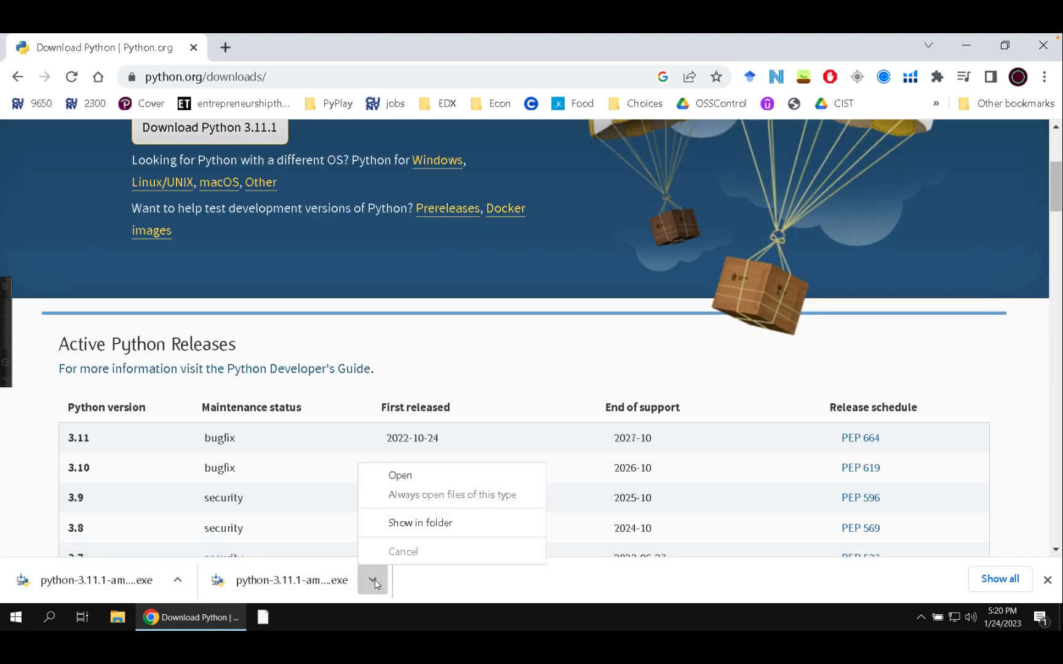
click(370, 325)
scroll(371, 326, down, 4)
scroll(373, 326, down, 2)
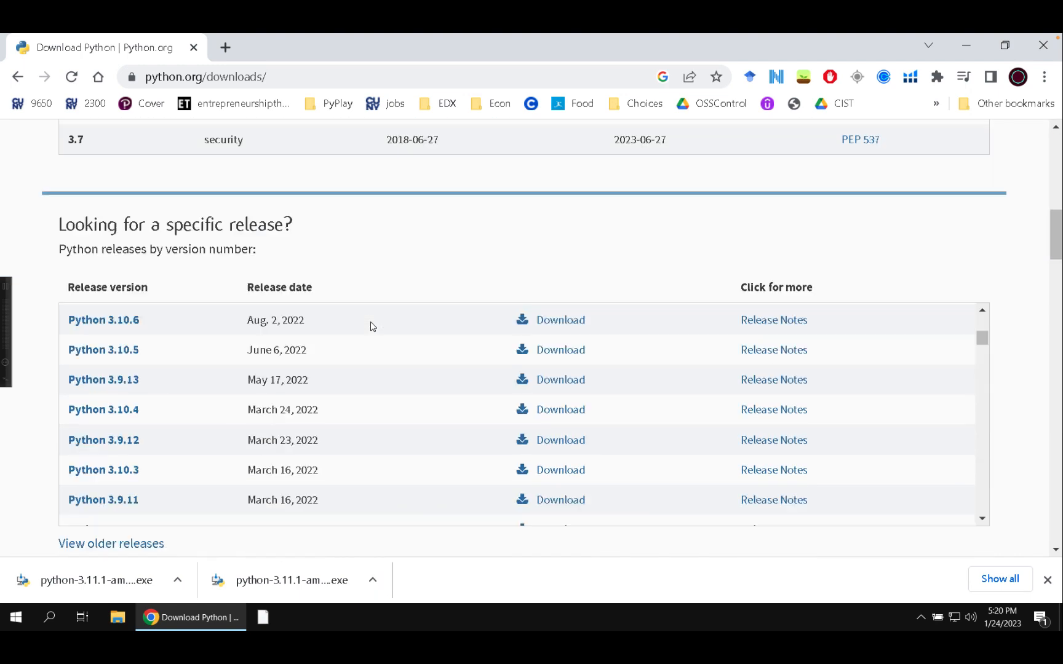
scroll(371, 326, down, 20)
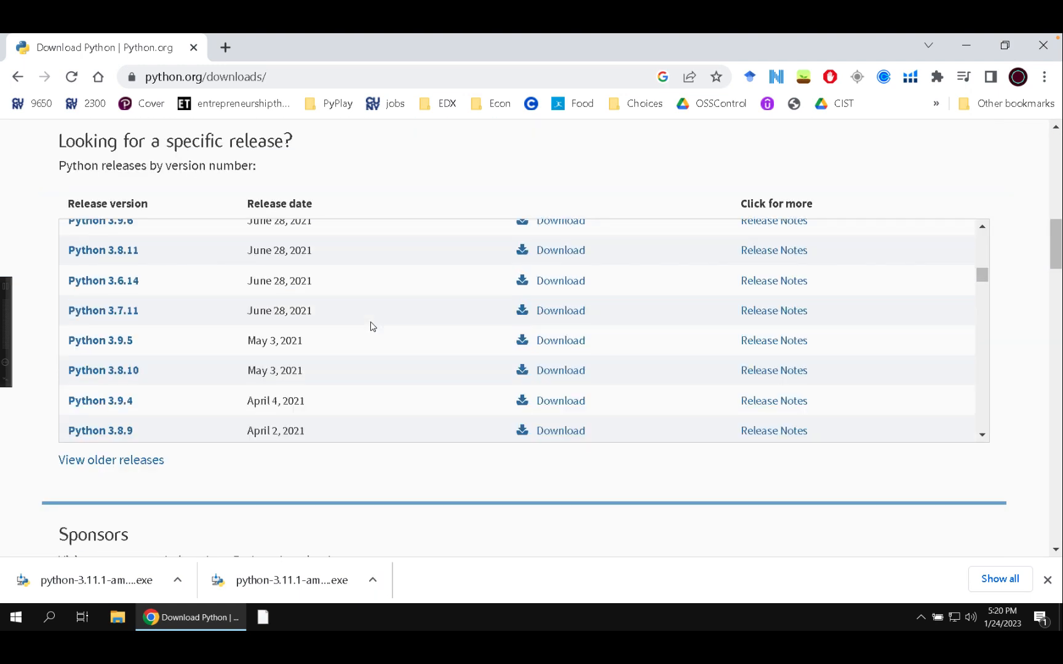
scroll(371, 326, up, 20)
scroll(371, 326, up, 3)
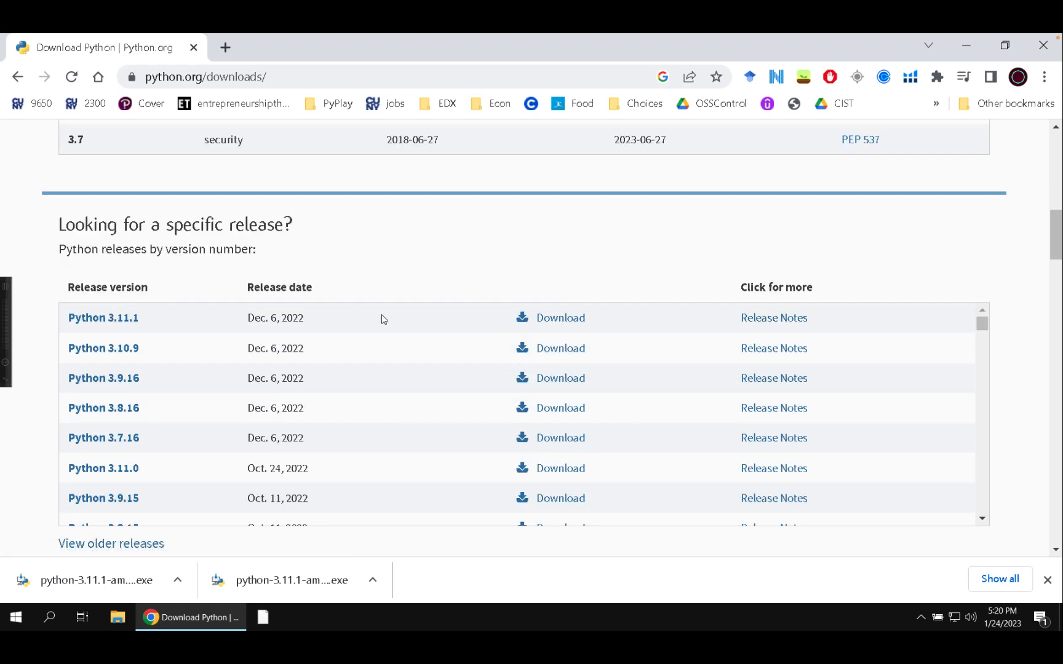
Open the Python 3.11.1 release page and review its table of downloadable installer files.
click(102, 319)
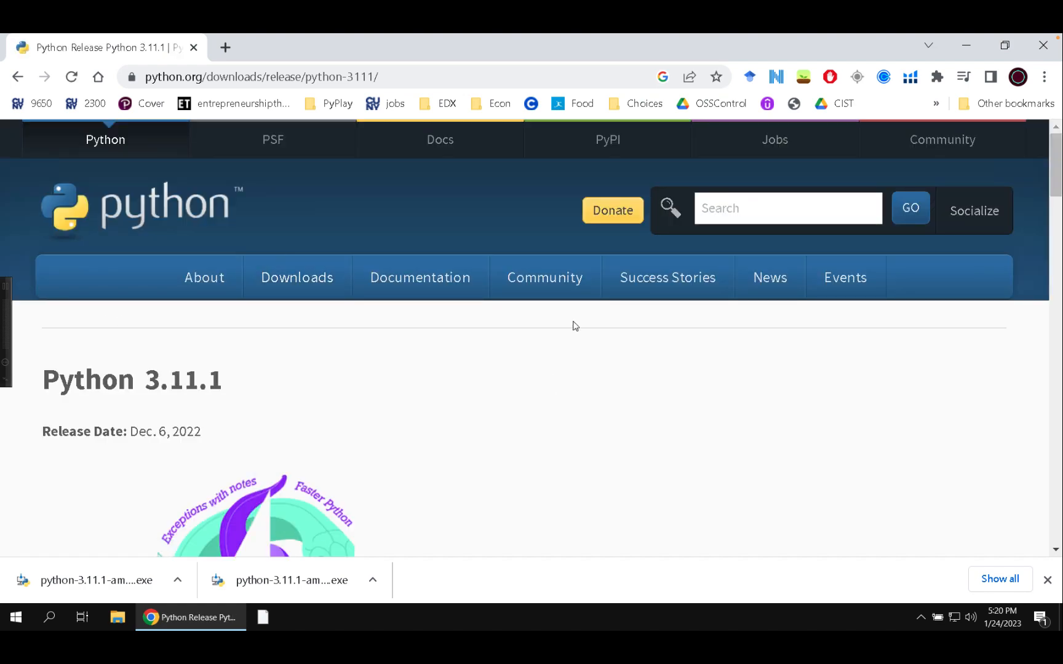
scroll(576, 322, down, 4)
scroll(576, 323, down, 10)
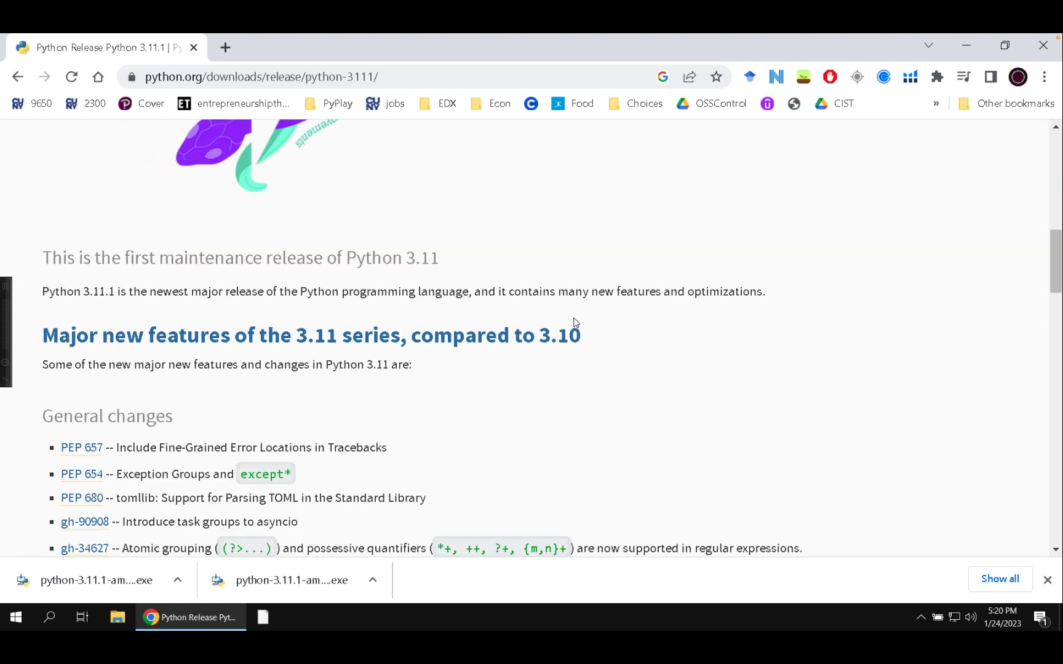
scroll(574, 317, down, 13)
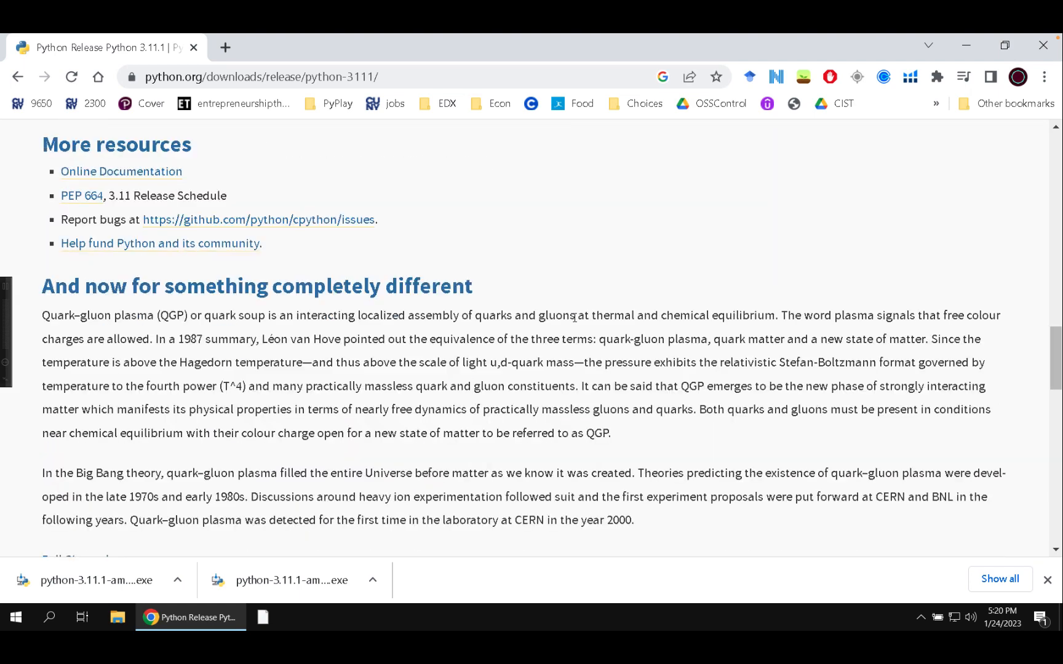
scroll(61, 467, down, 4)
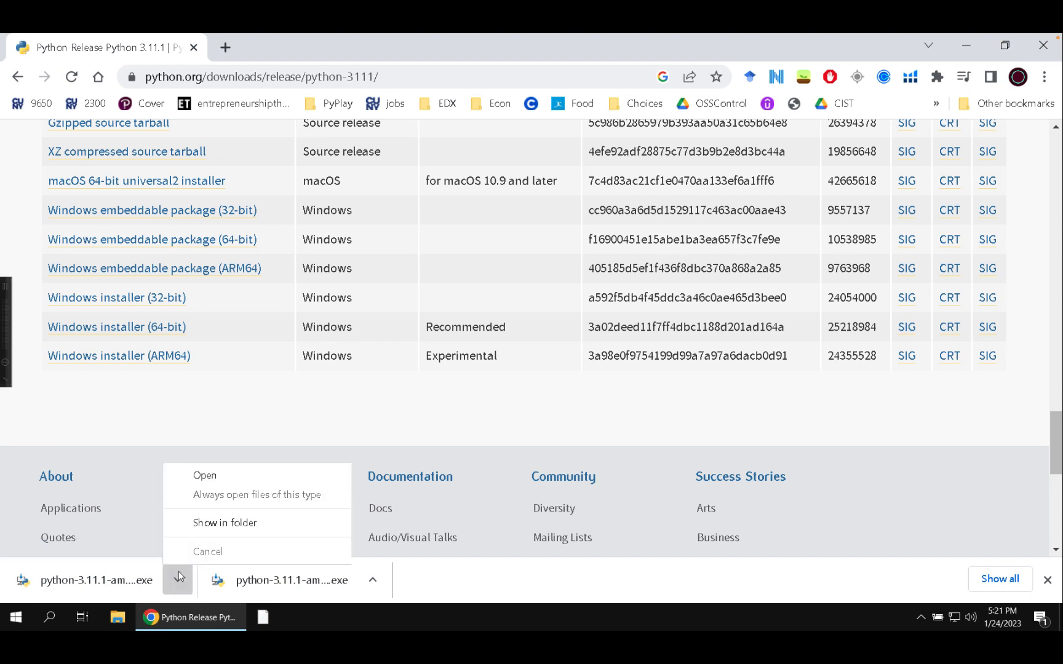
Show the downloaded Python installer in its folder, run it as administrator, and allow it to change the device.
click(224, 522)
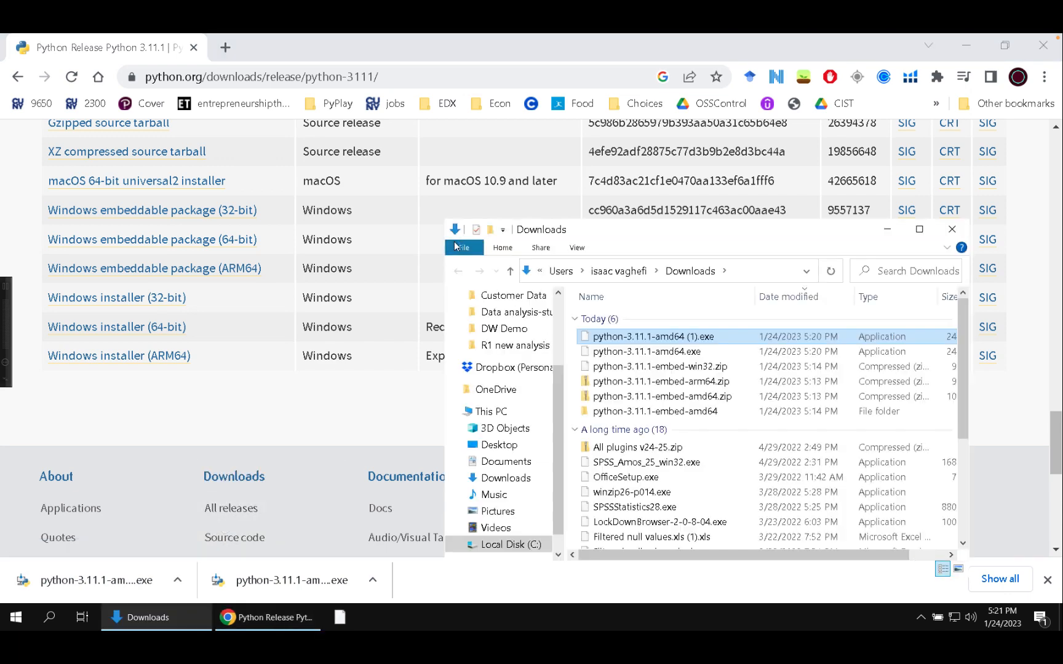
right_click(614, 337)
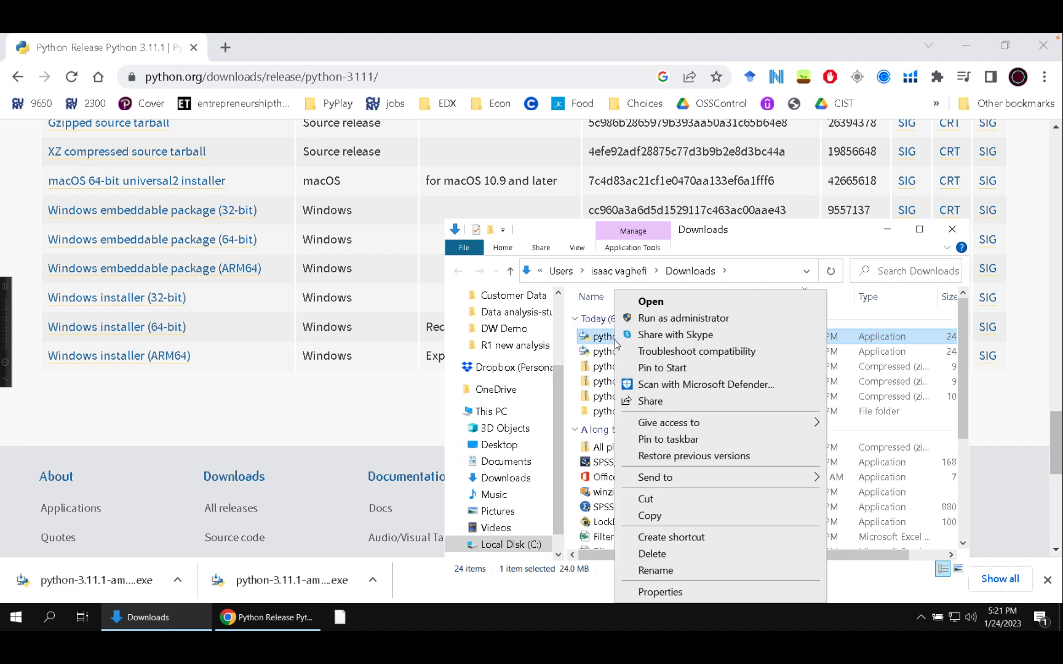
click(677, 318)
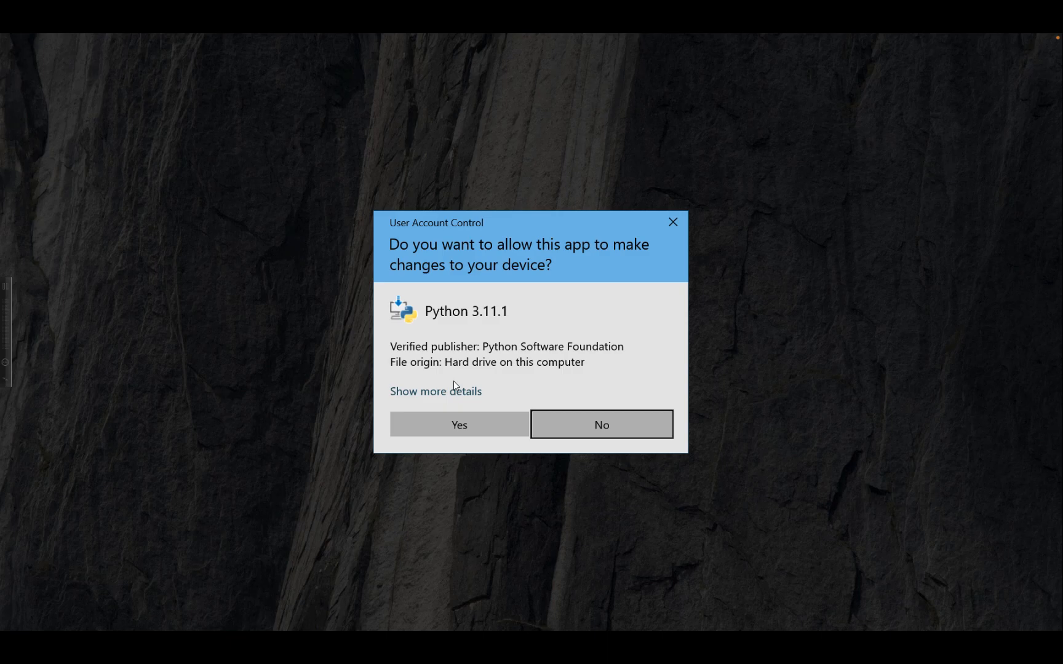
click(460, 420)
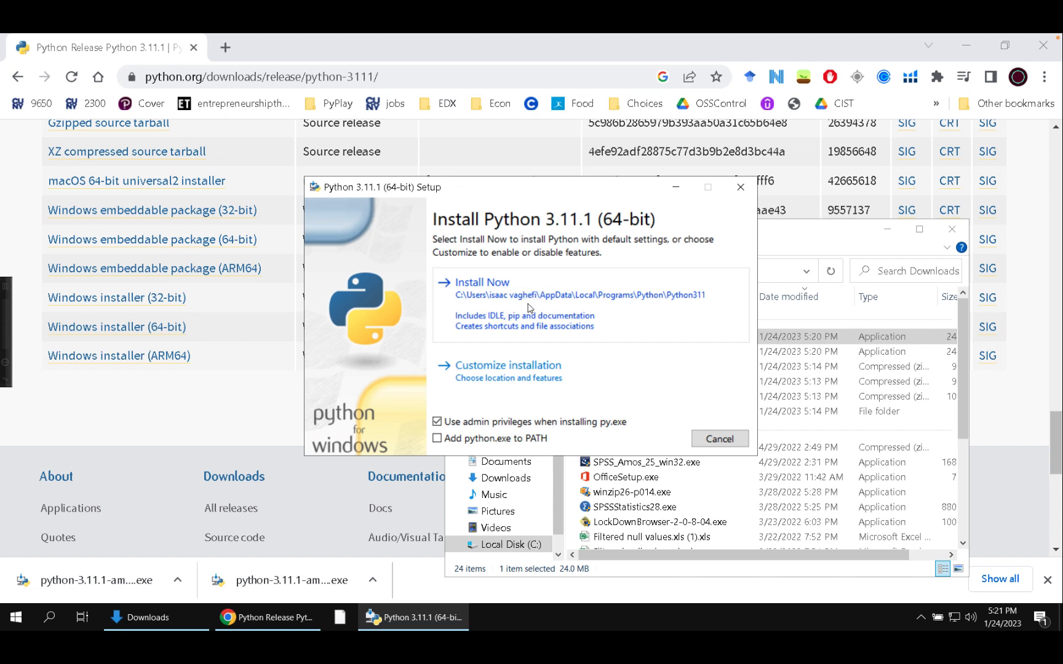
Review the optional features of the customized installation, return, and install Python 3.11.1 with the default settings.
click(495, 370)
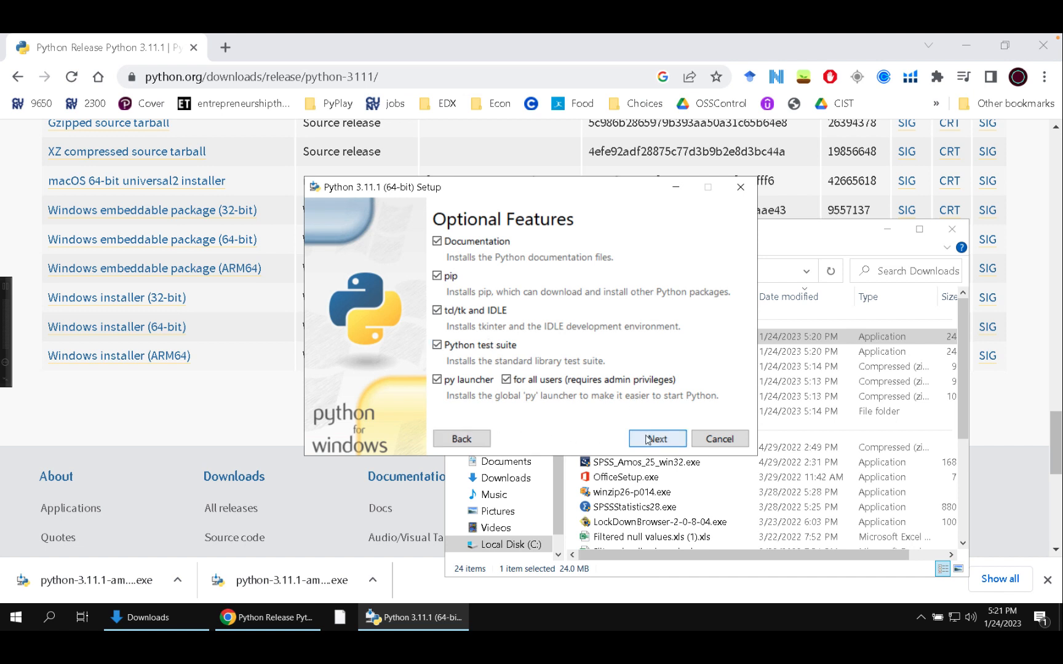
click(474, 440)
click(495, 285)
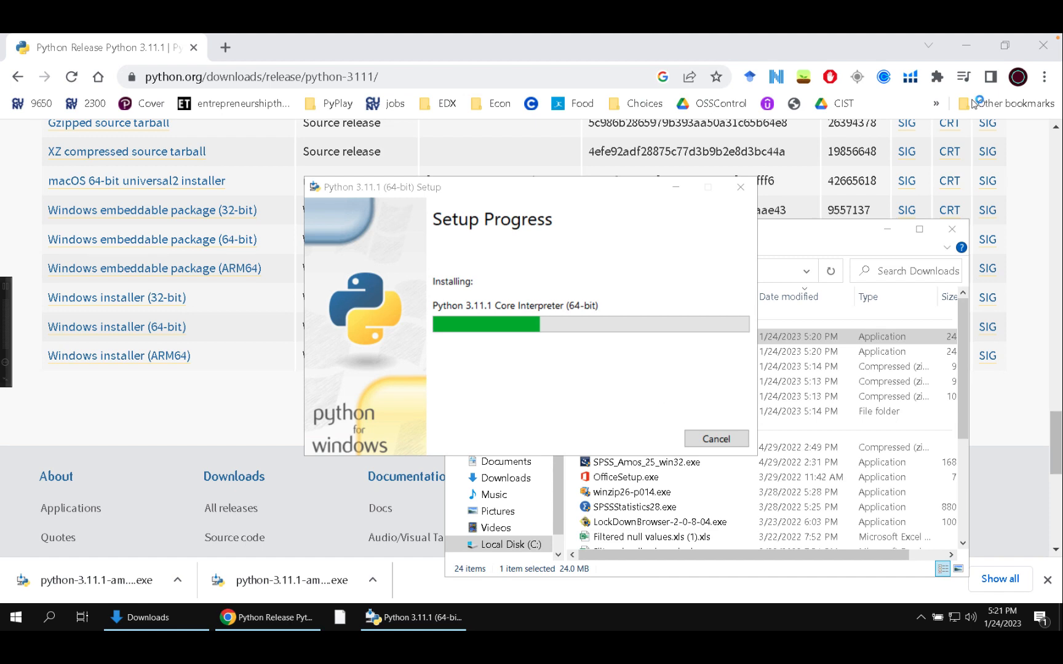
Minimize the browser and Downloads windows during the installation and close the setup window once it finishes.
click(966, 45)
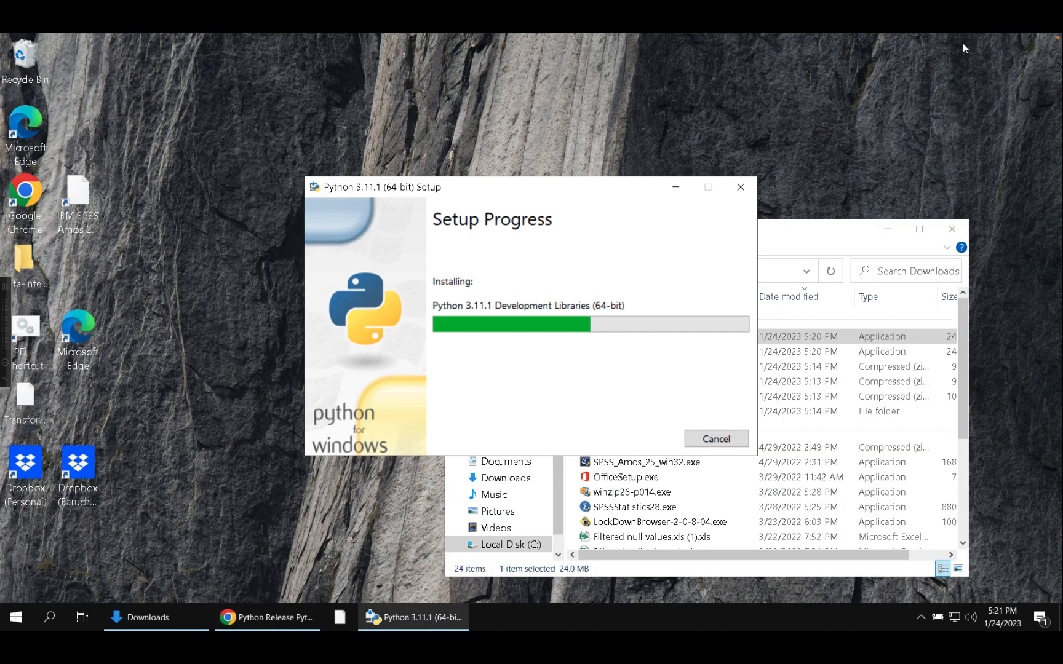
click(889, 233)
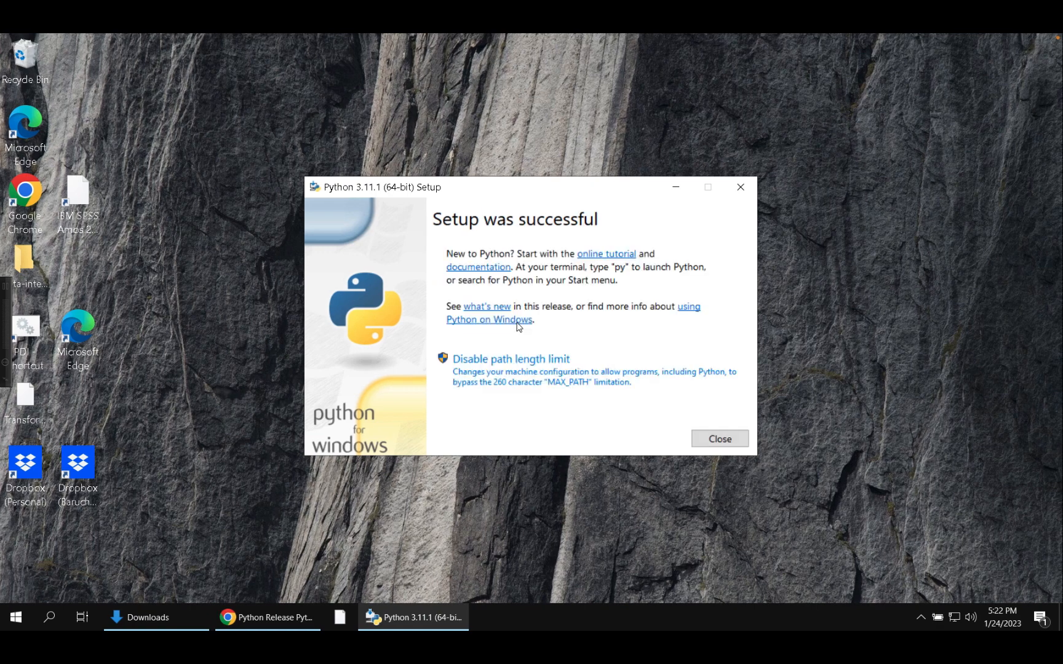
click(709, 435)
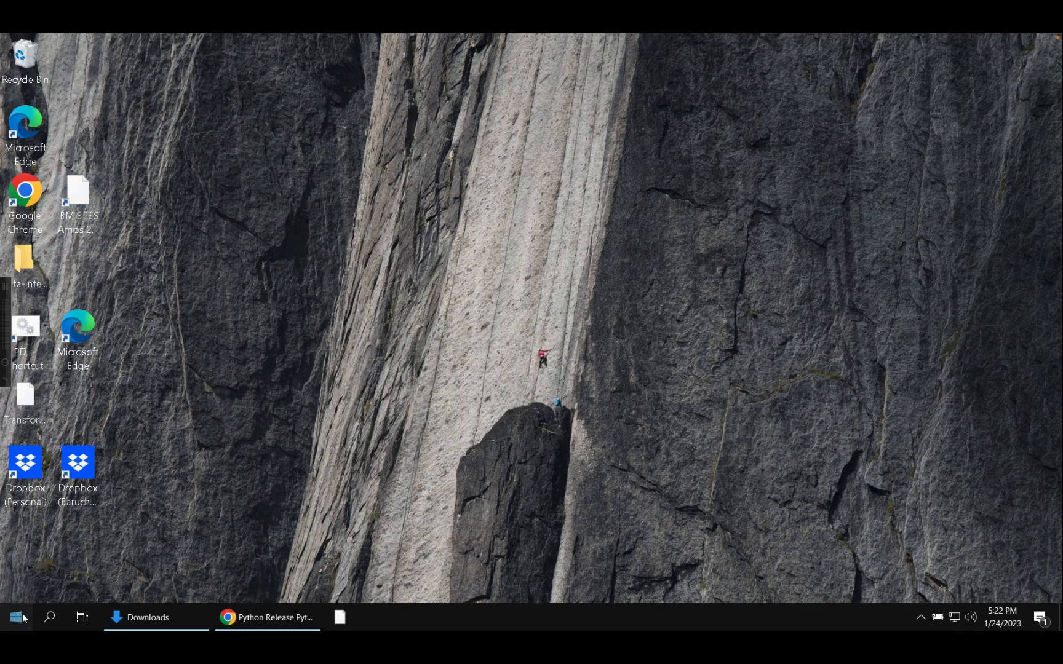
Search the installed apps for "pyth" and launch Python 3.11 (64-bit).
click(16, 617)
text(pyth)
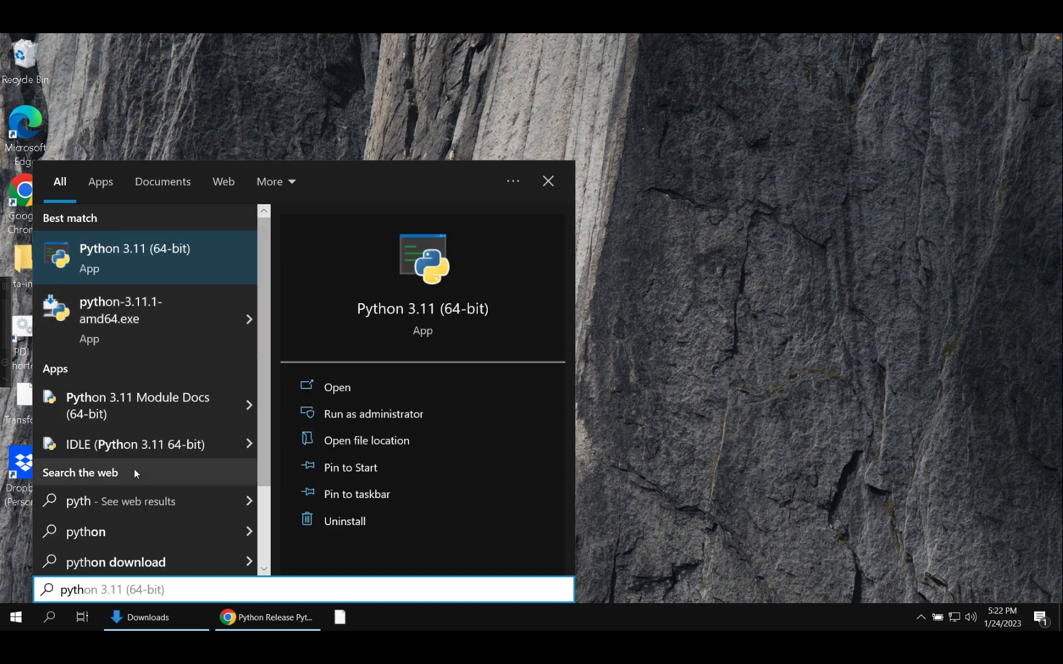
click(180, 252)
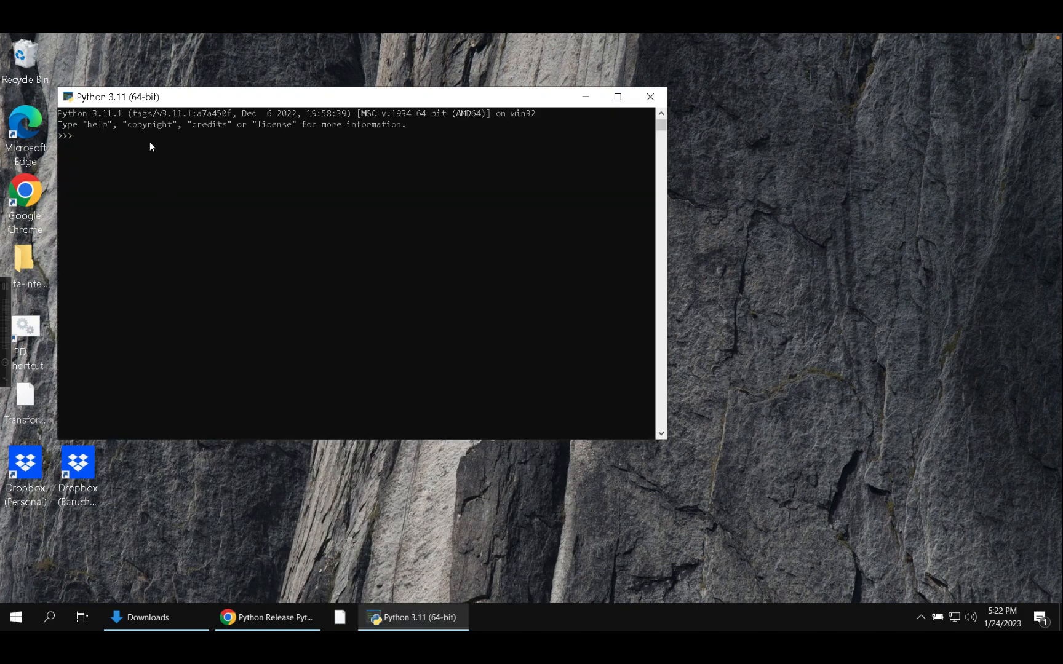
Run the statement print ("hello world!") in the Python 3.11 console.
text(print ()
text("hello world!"))
key(Return)
Search Windows for "cmd" and open the Command Prompt, ready for entering a command.
click(16, 617)
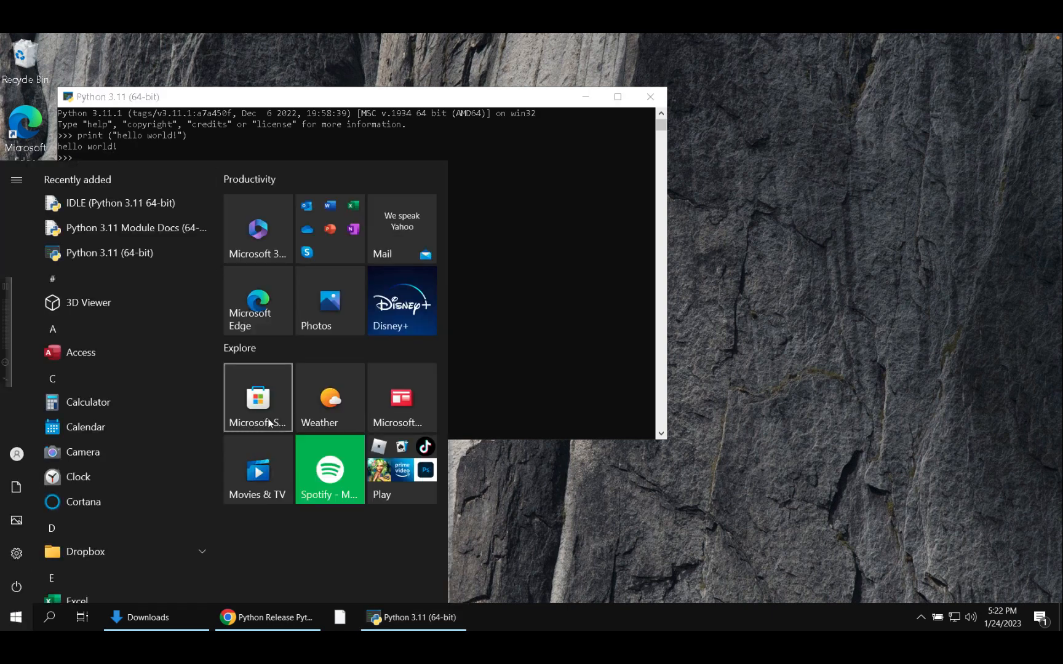
key(Escape)
key(super)
text(cmd)
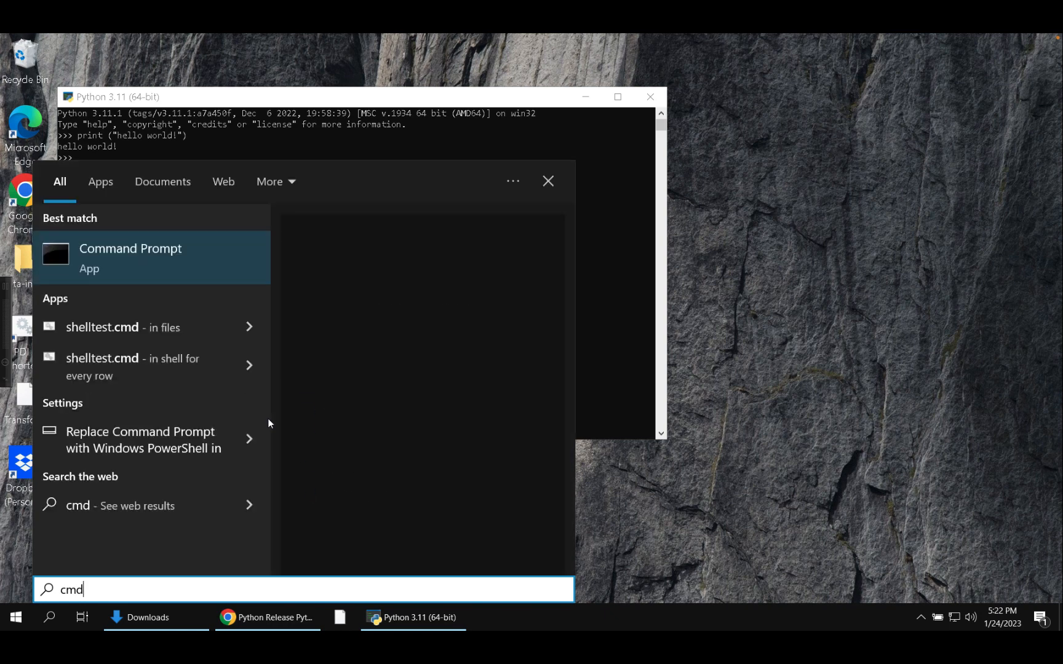
click(176, 266)
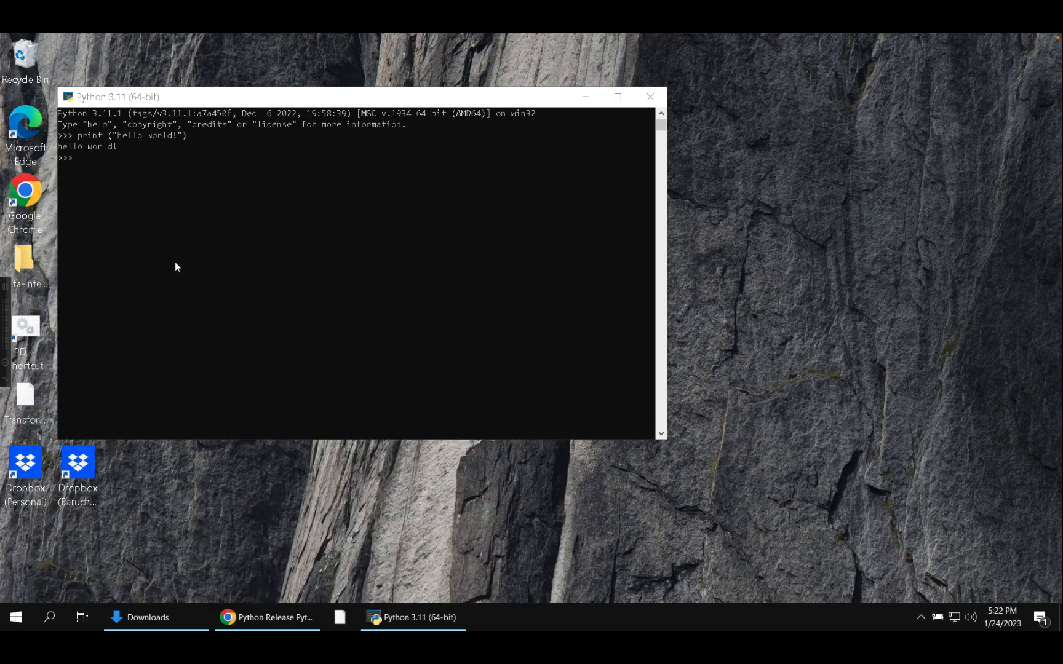
click(216, 164)
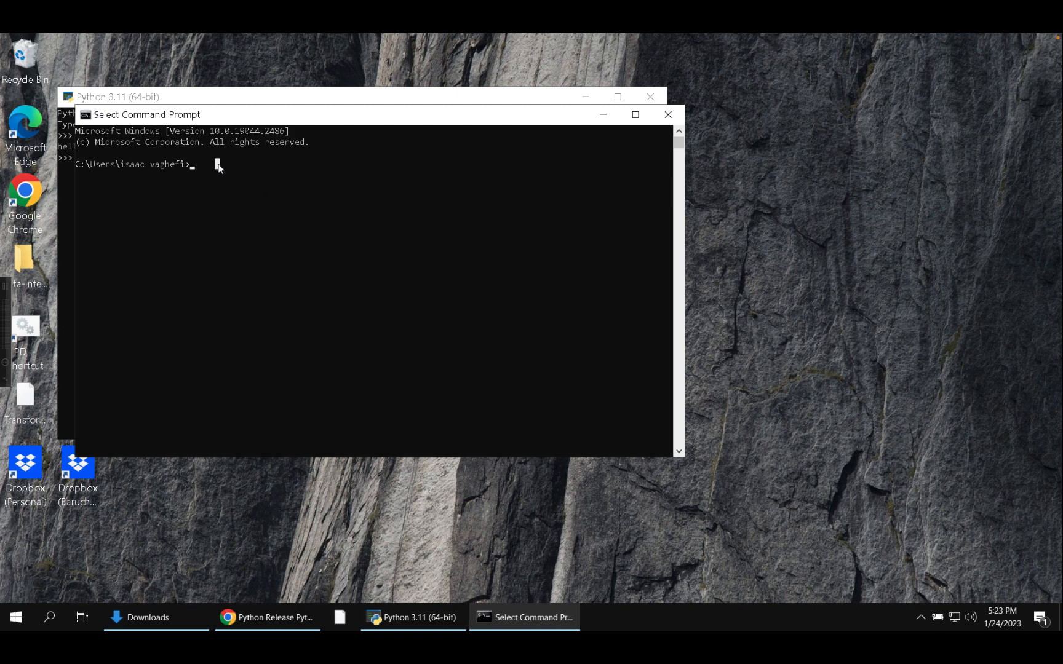
Try to start Python from the Command Prompt with the command python, and return to the Command Prompt.
text(python)
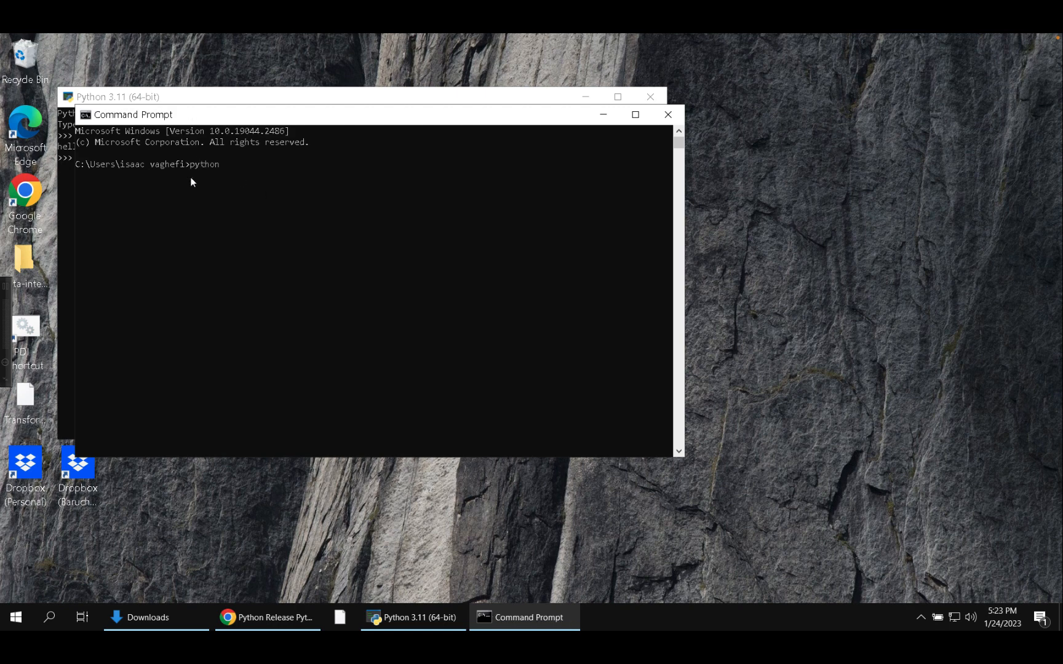
key(Return)
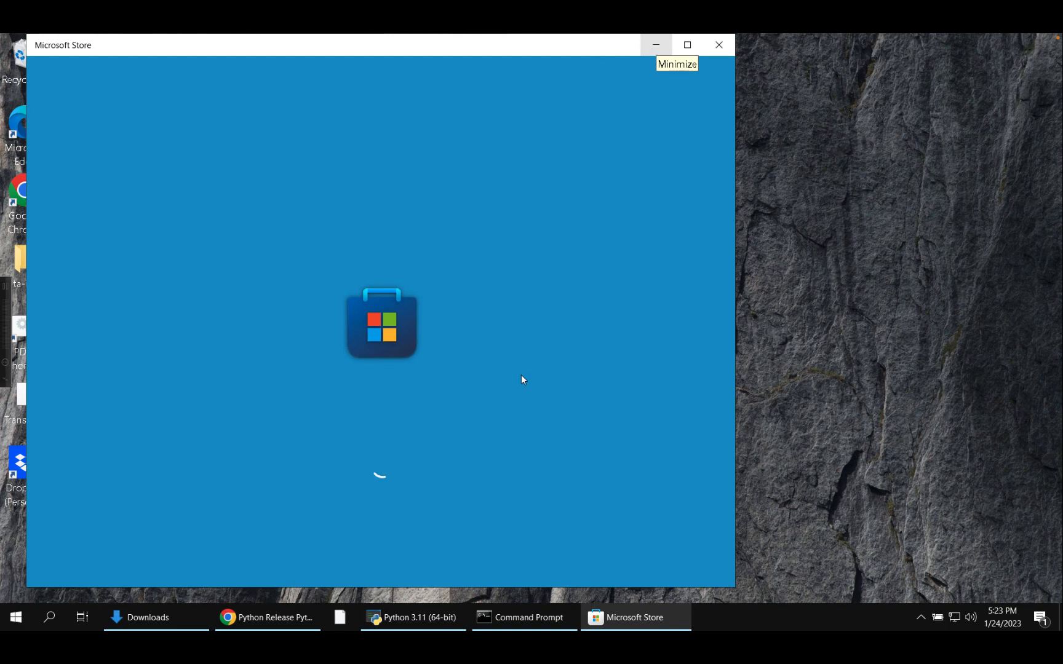
click(524, 618)
click(198, 186)
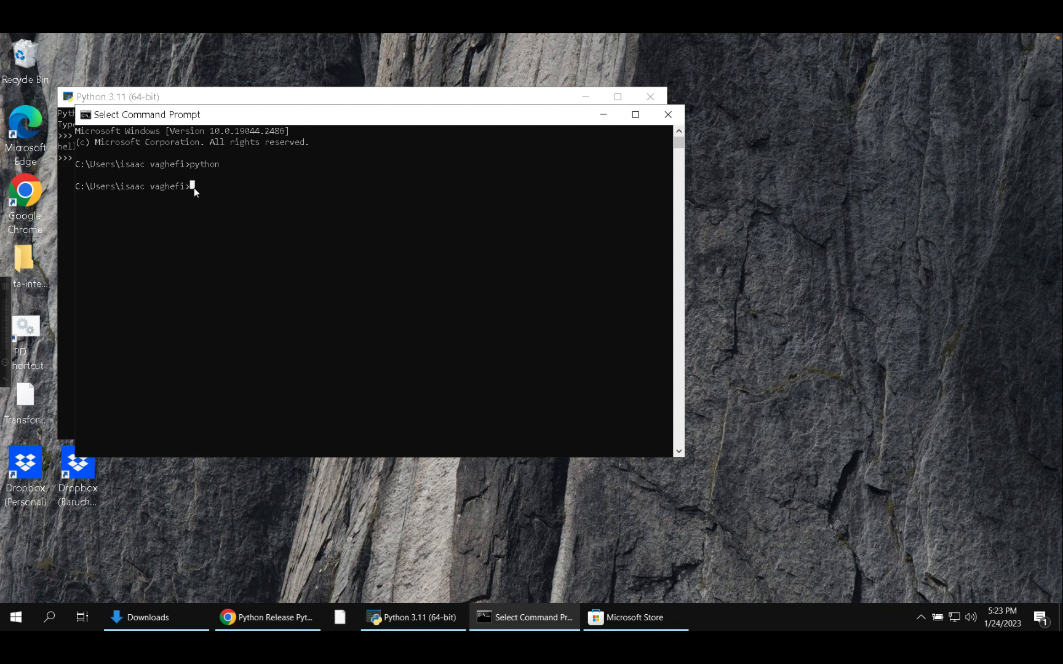
Start Python in the Command Prompt with the command py and run print ("hello world!").
text(py)
key(Return)
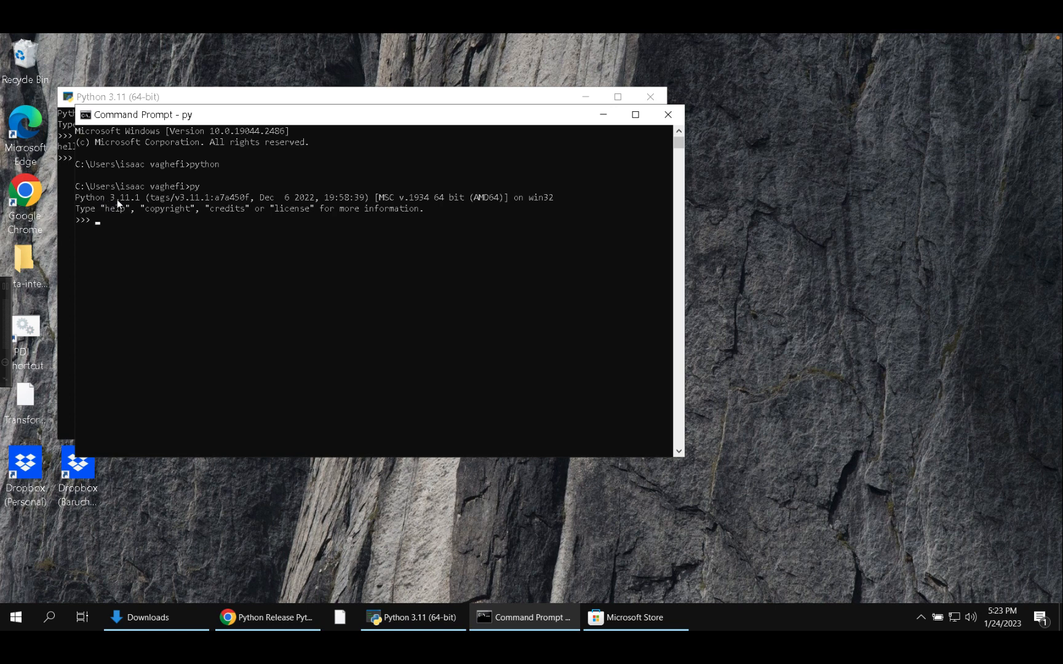
text(print)
text(("hello world!"))
key(Return)
Move the Command Prompt window aside to compare it with the Python console, and close it.
drag(155, 121, 282, 126)
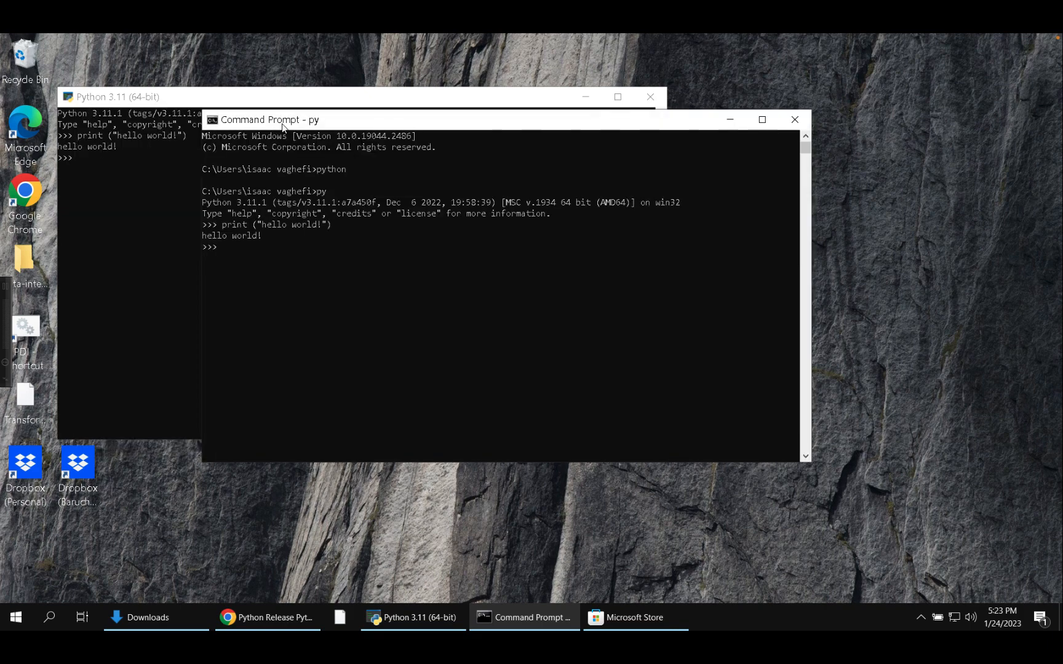
click(794, 119)
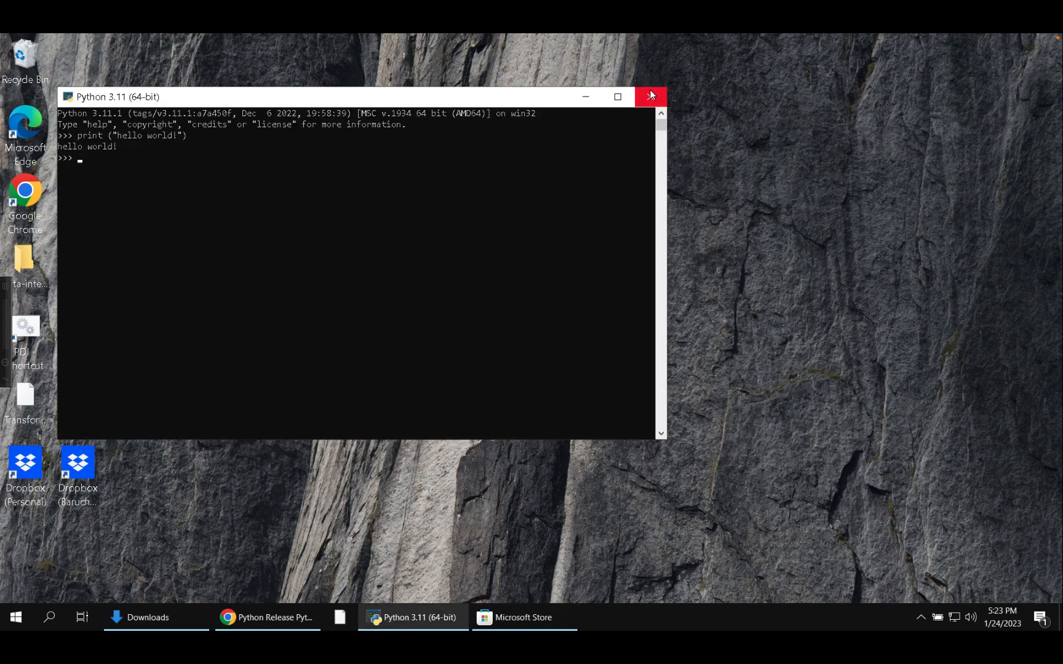